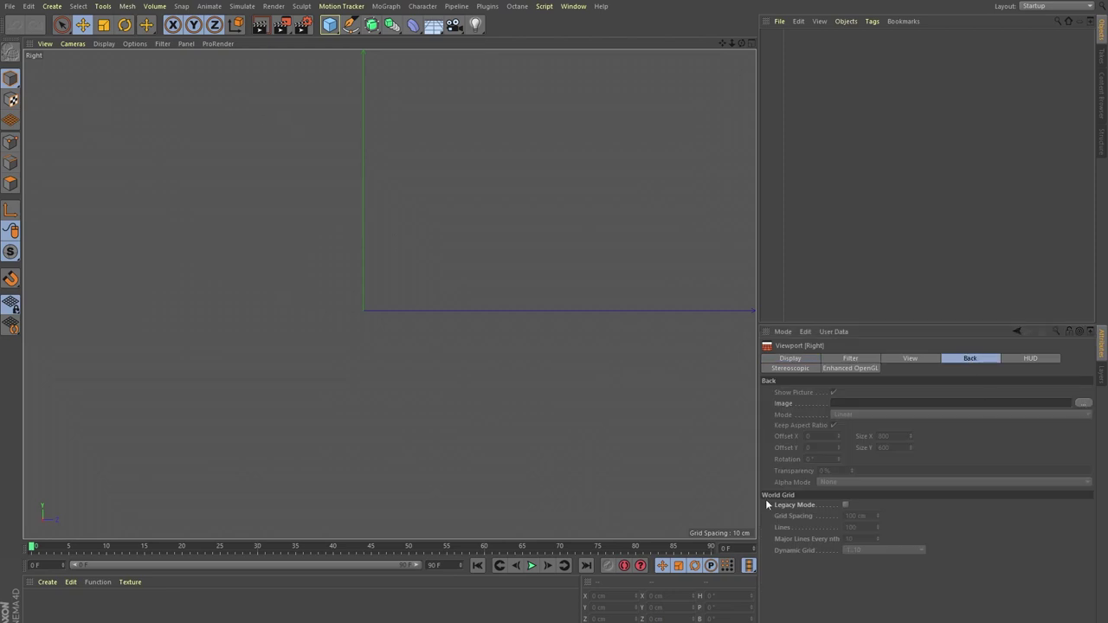
# - Add a Disc and a copy with new rotation segments, placed over the top lug hole
pyautogui.scroll(5, 446, 230)
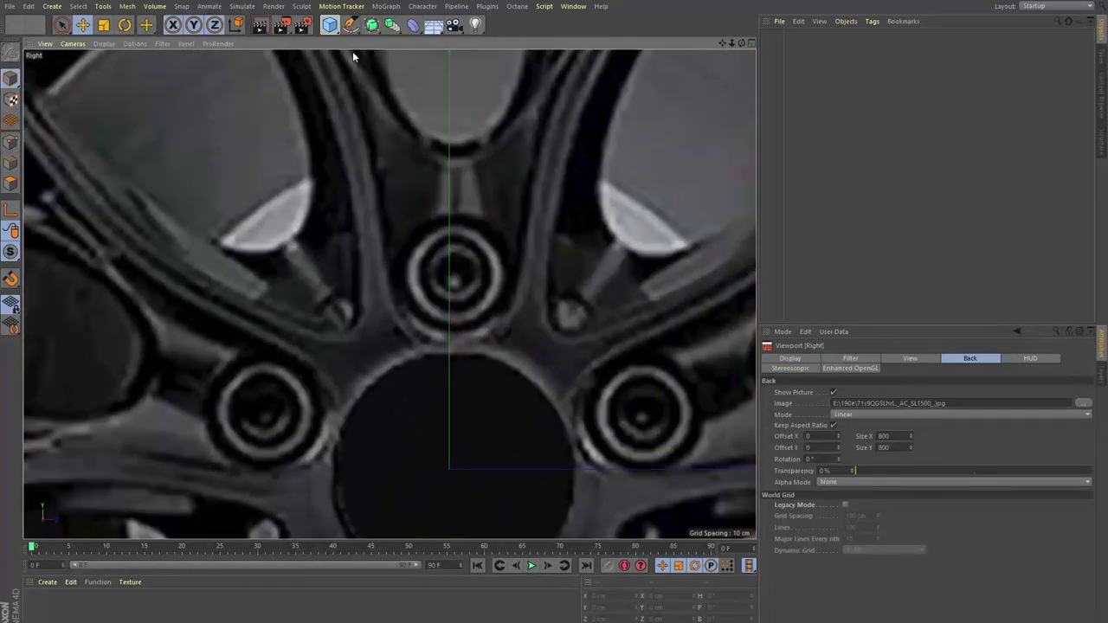
pyautogui.click(396, 90)
pyautogui.hotkey('ctrl', 'c')
pyautogui.hotkey('ctrl', 'v')
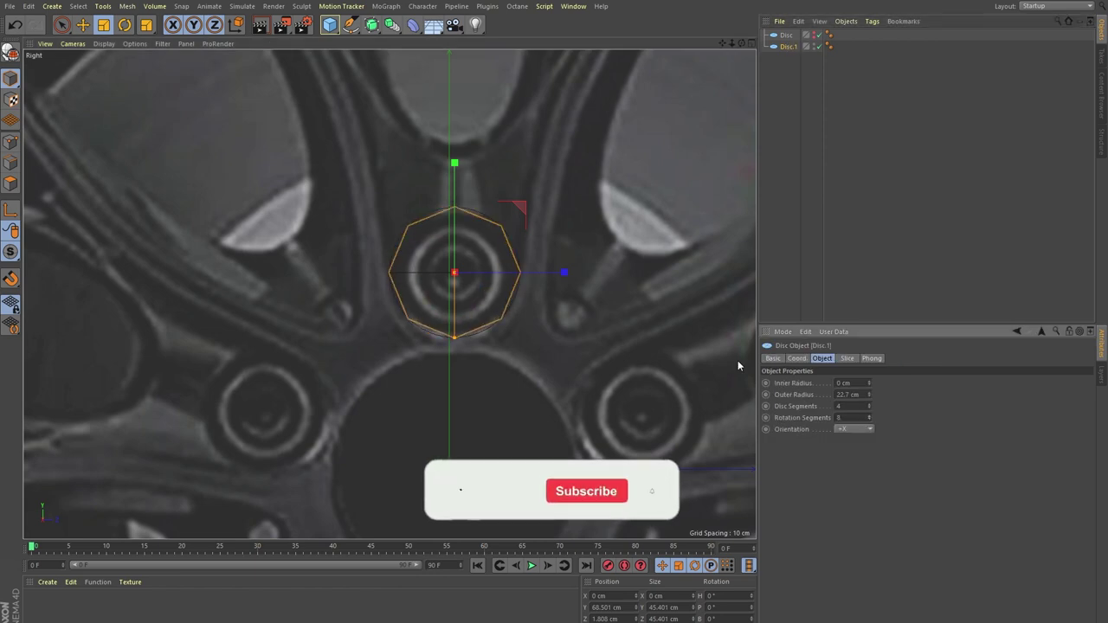
pyautogui.scroll(2, 738, 365)
pyautogui.click(797, 357)
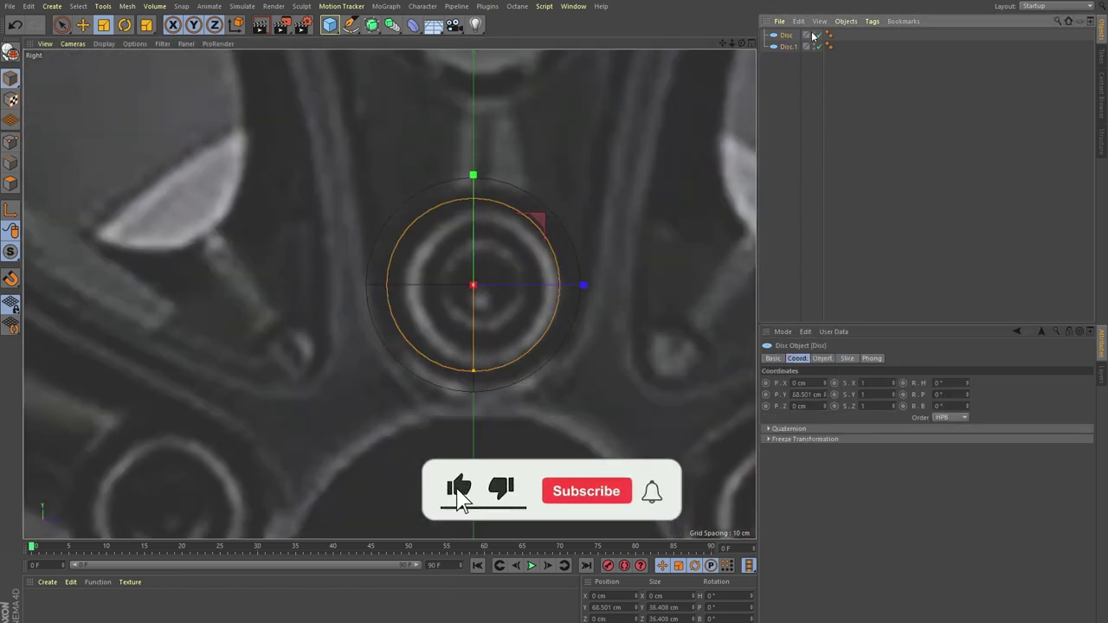
pyautogui.scroll(-3, 556, 270)
# - Nudge the Right view's back image left in Offset X and fade it to 29% transparency
pyautogui.click(556, 269)
pyautogui.hotkey('shift', 'v')
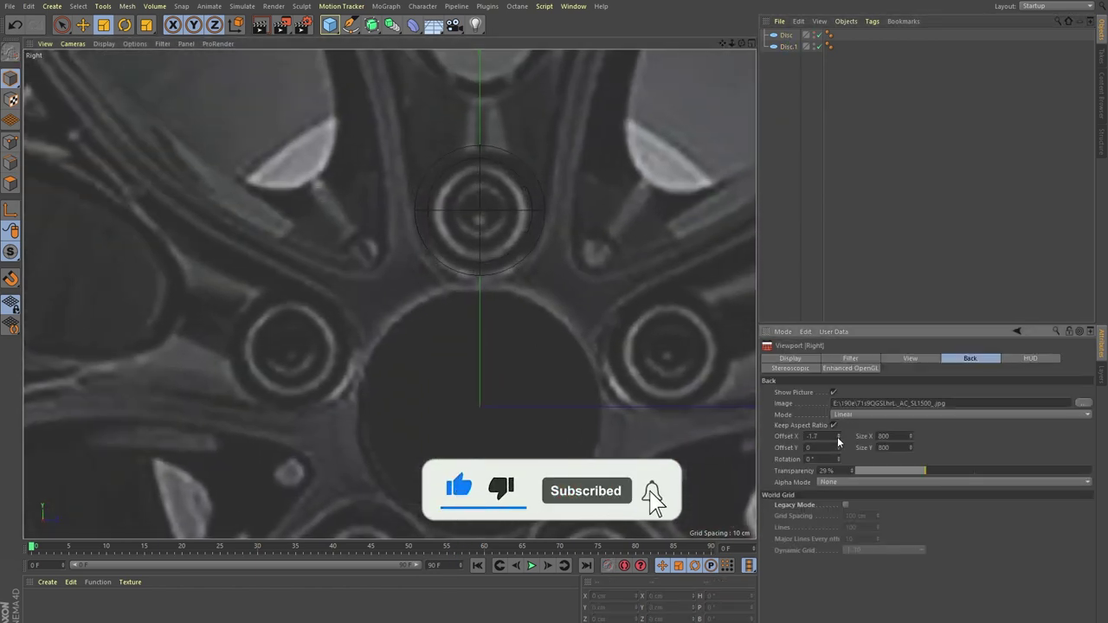
pyautogui.click(838, 441)
pyautogui.scroll(-3, 519, 299)
pyautogui.scroll(3, 486, 342)
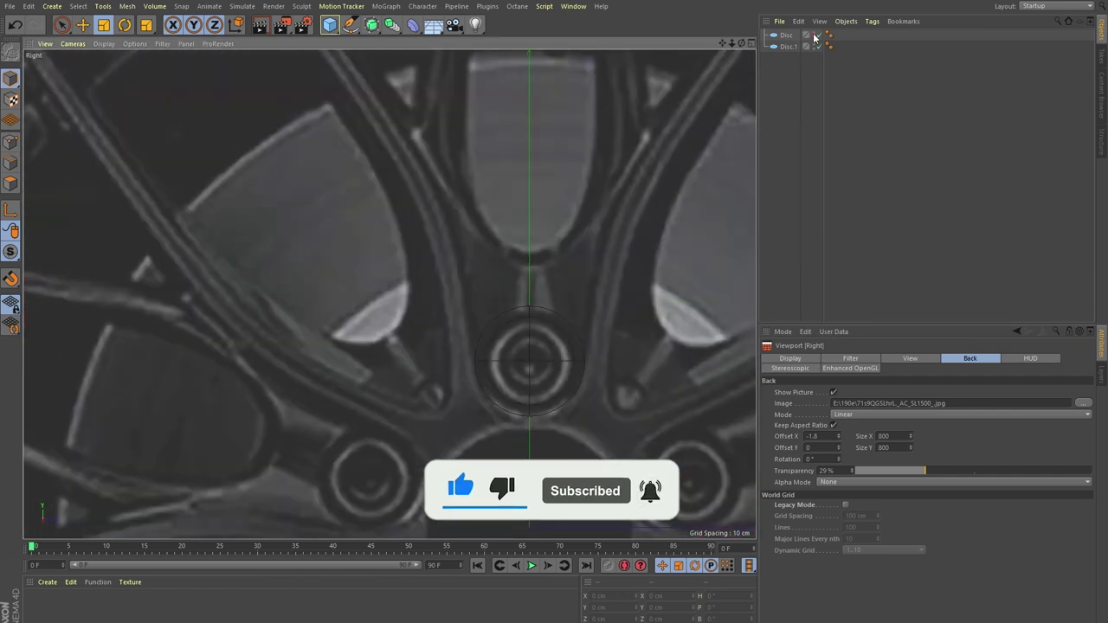
pyautogui.click(787, 46)
# - Draw the first quad of the spoke strip with the Polygon Pen near the hub
pyautogui.press('m')
pyautogui.press('e')
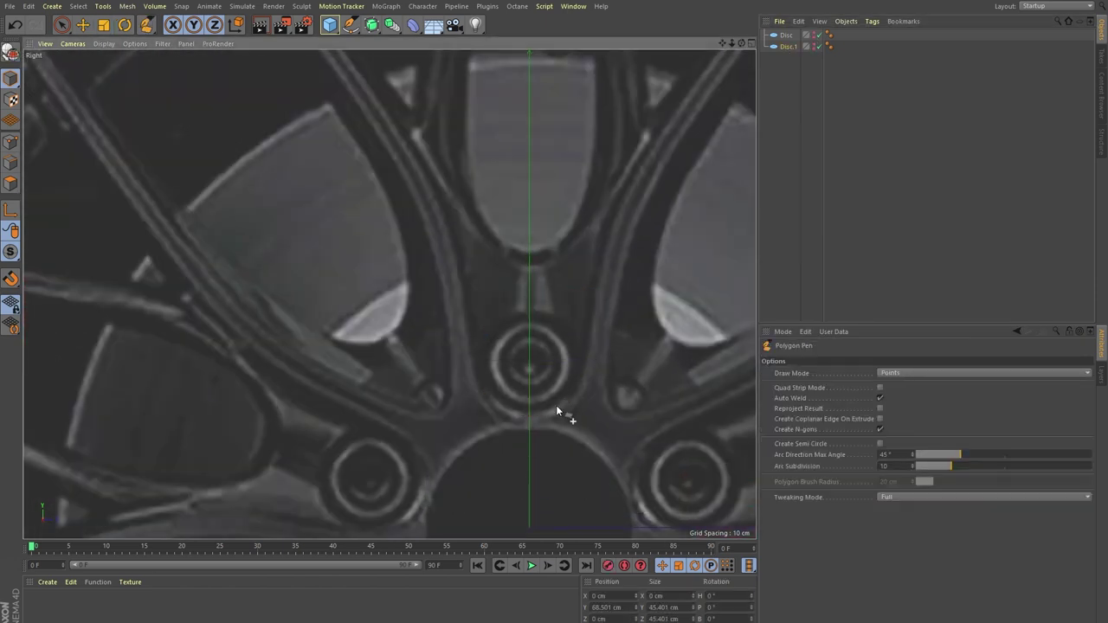
pyautogui.click(443, 410)
pyautogui.click(466, 445)
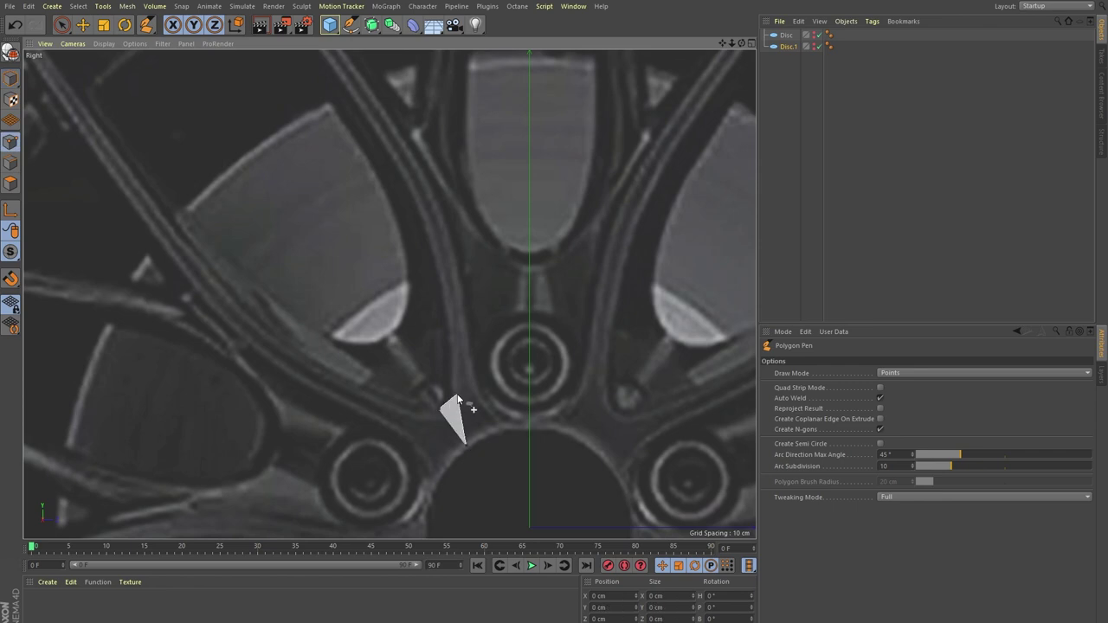
pyautogui.click(450, 327)
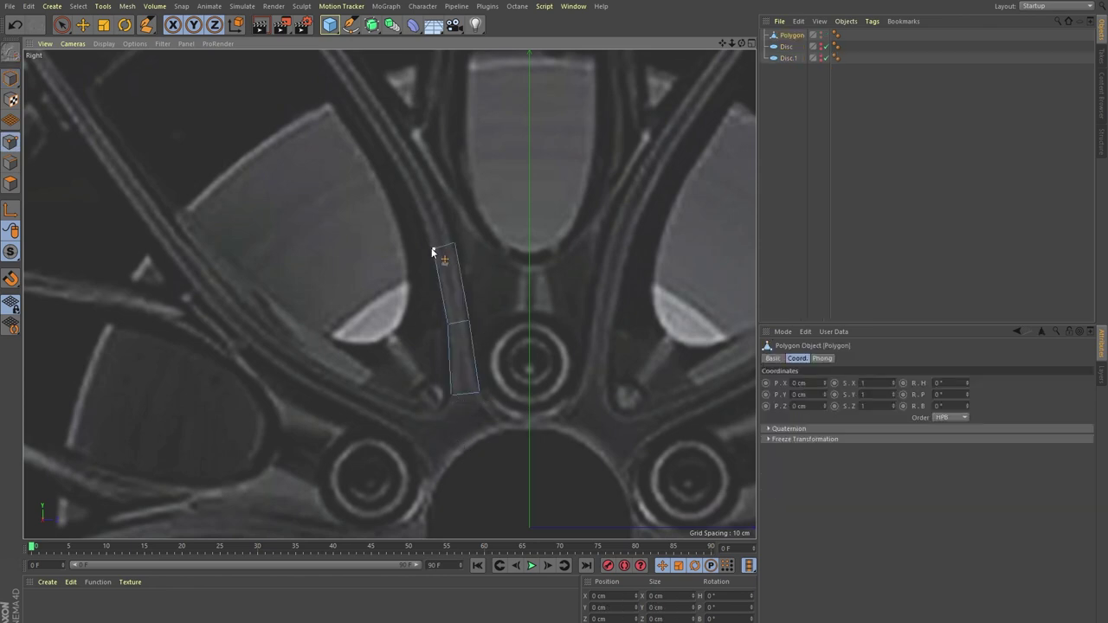
pyautogui.scroll(3, 443, 196)
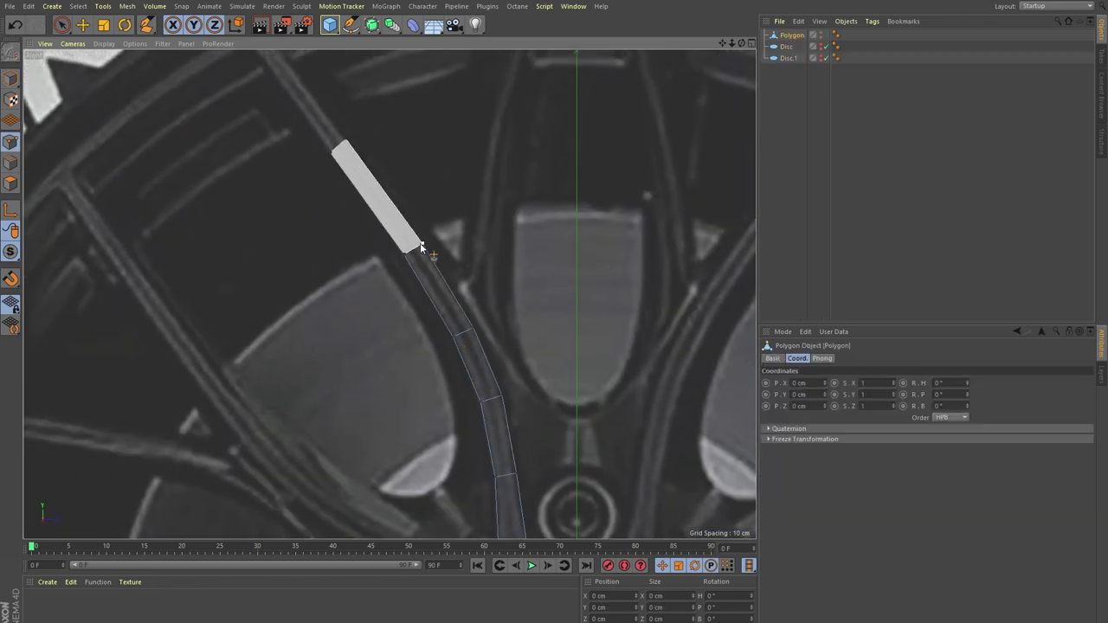
pyautogui.scroll(3, 433, 277)
# - Extend the spoke strip with more Polygon Pen polygons past the lug disc
pyautogui.click(781, 58)
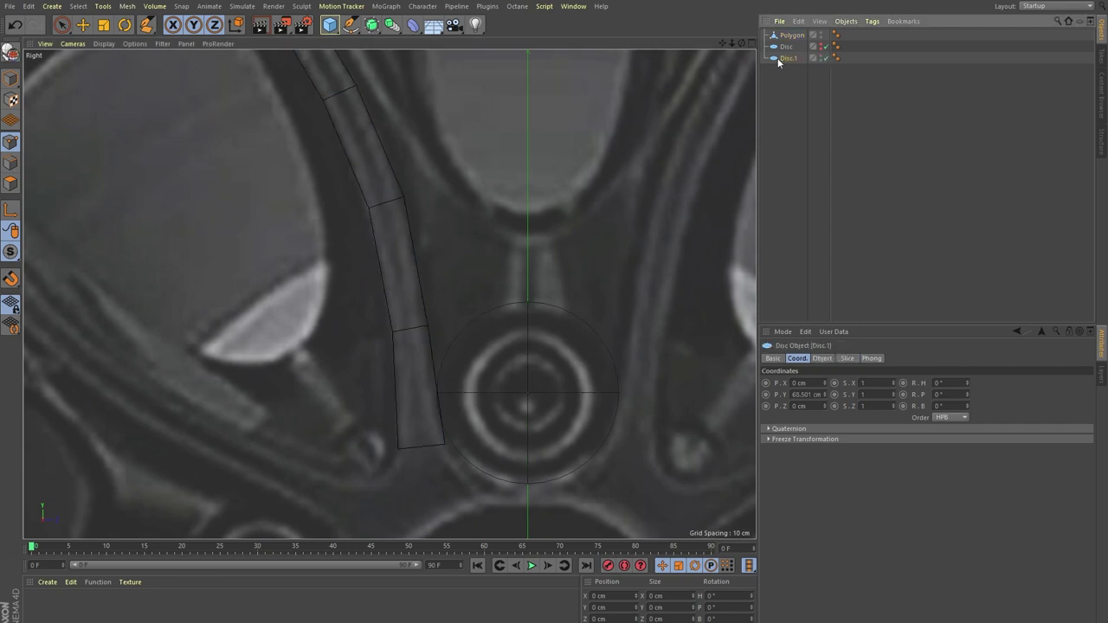
pyautogui.click(84, 19)
pyautogui.click(437, 451)
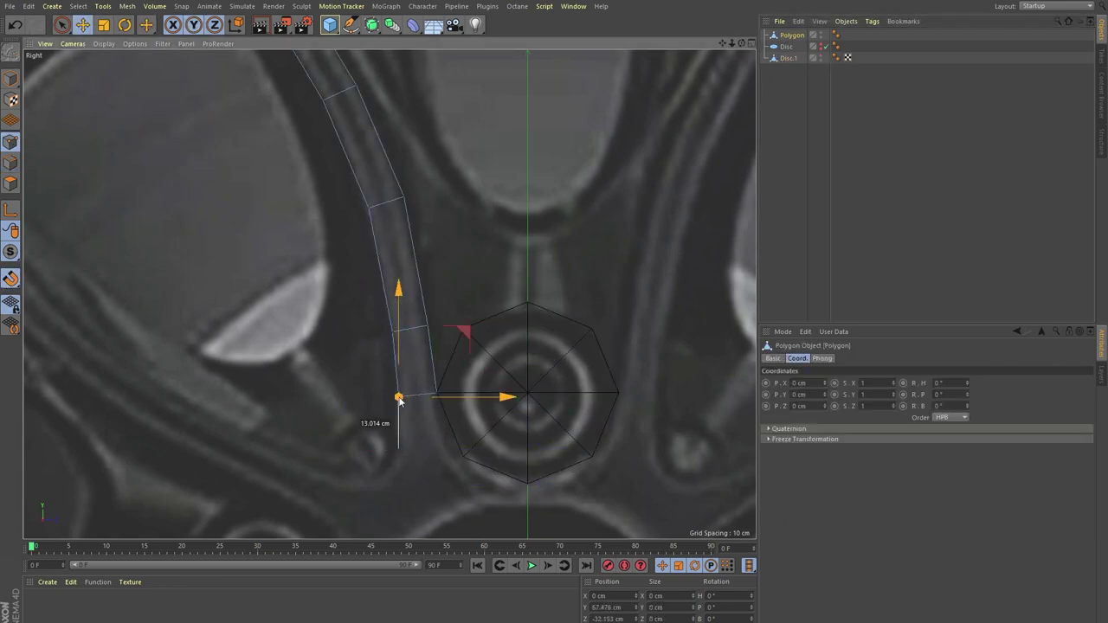
pyautogui.press('m')
pyautogui.press('e')
pyautogui.click(399, 397)
pyautogui.click(394, 467)
pyautogui.keyDown('alt'); pyautogui.moveTo(549, 268); pyautogui.dragTo(545, 186, button='middle'); pyautogui.keyUp('alt')
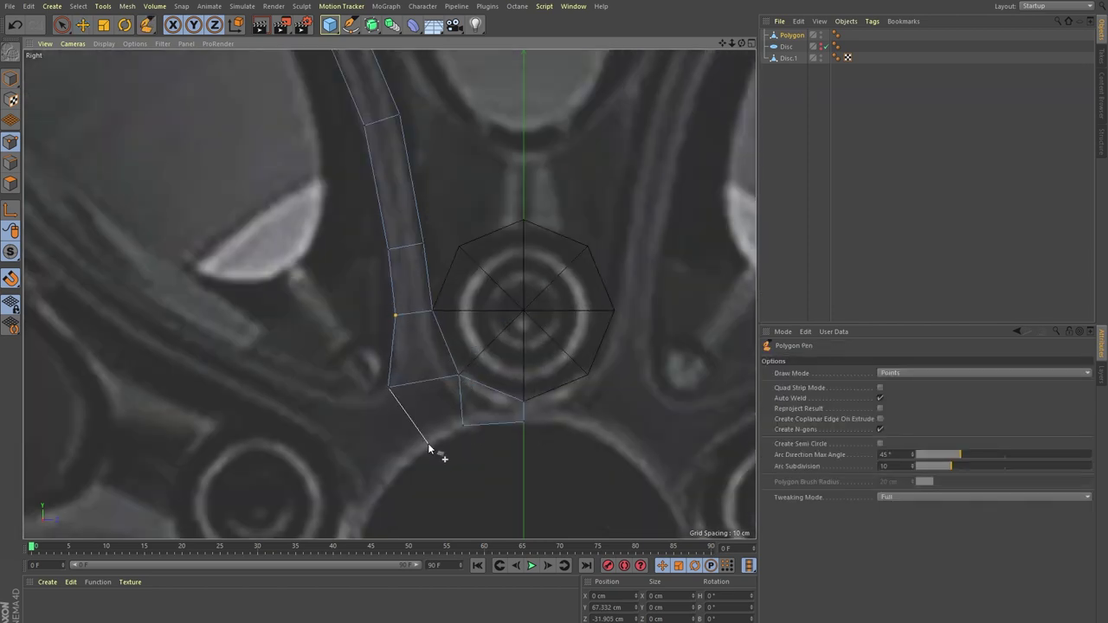
# - Move the strip's lower-left vertex toward the hub edge and add a new Disc
pyautogui.click(421, 418)
pyautogui.press('e')
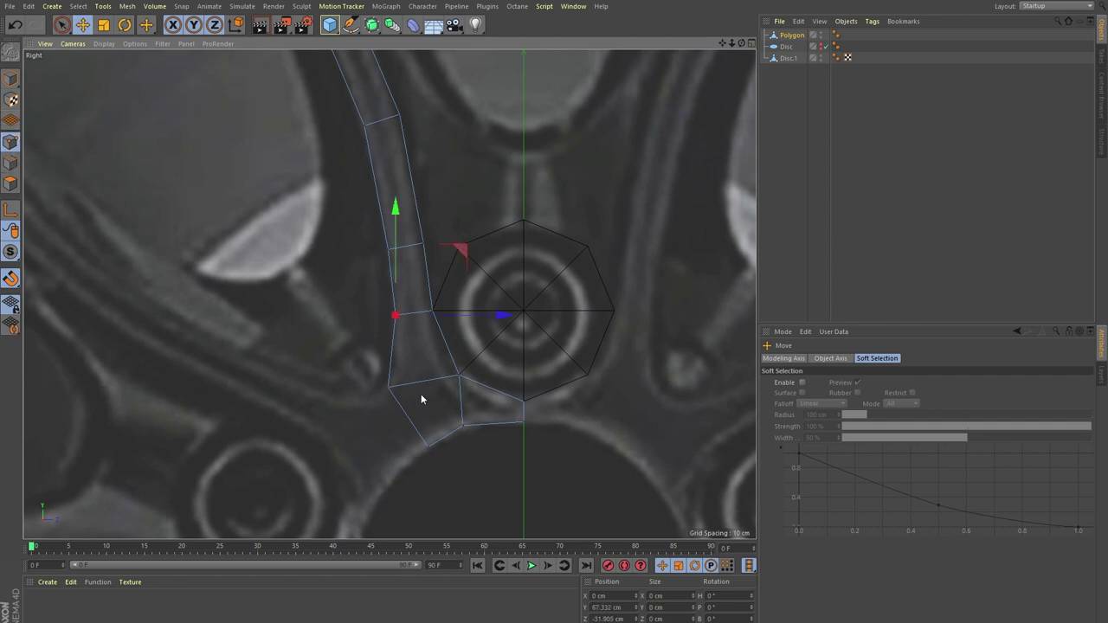
pyautogui.scroll(3, 421, 398)
pyautogui.moveTo(433, 324); pyautogui.dragTo(439, 329)
pyautogui.scroll(-3, 495, 411)
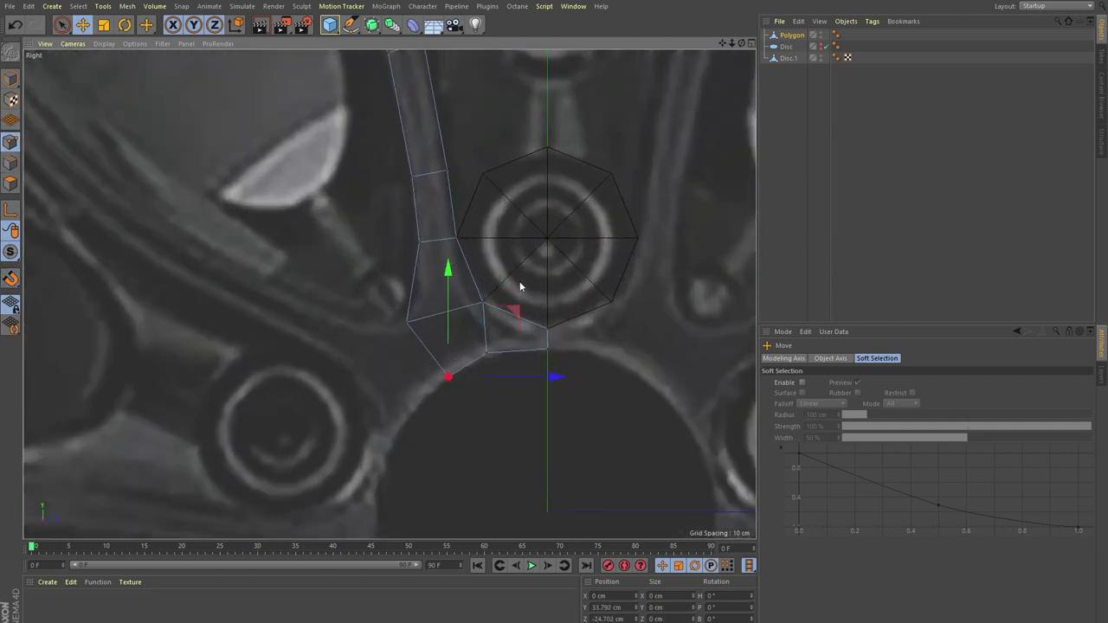
pyautogui.scroll(-2, 519, 289)
pyautogui.click(330, 25)
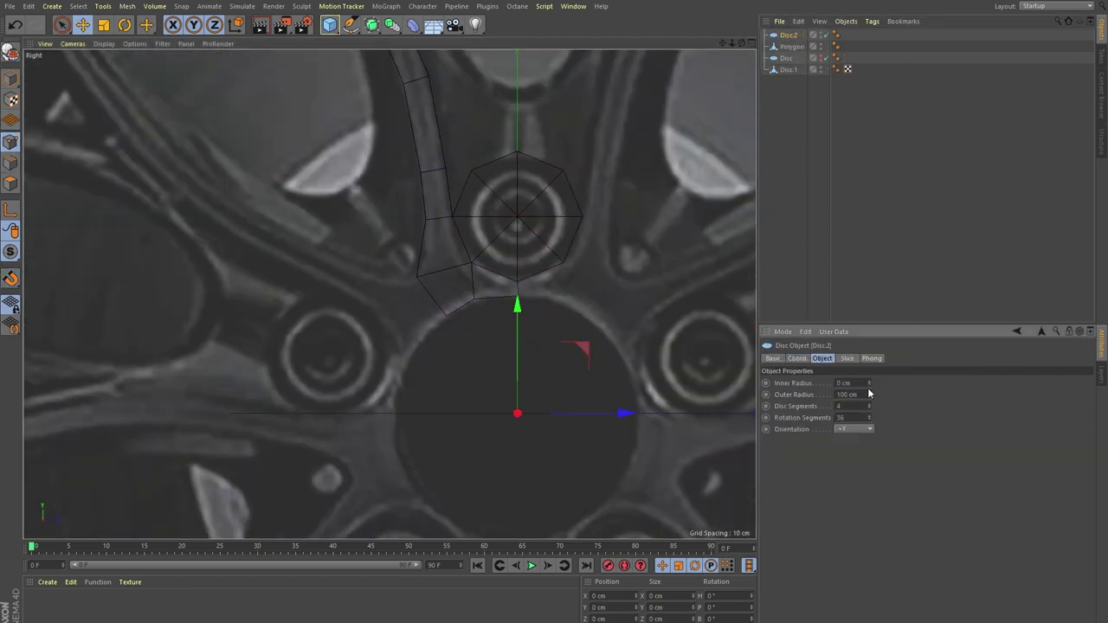
# - Scale the new disc to about 41.7% to fill the centre circle and snap strip points onto it
pyautogui.press('t')
pyautogui.moveTo(594, 337); pyautogui.dragTo(526, 397)
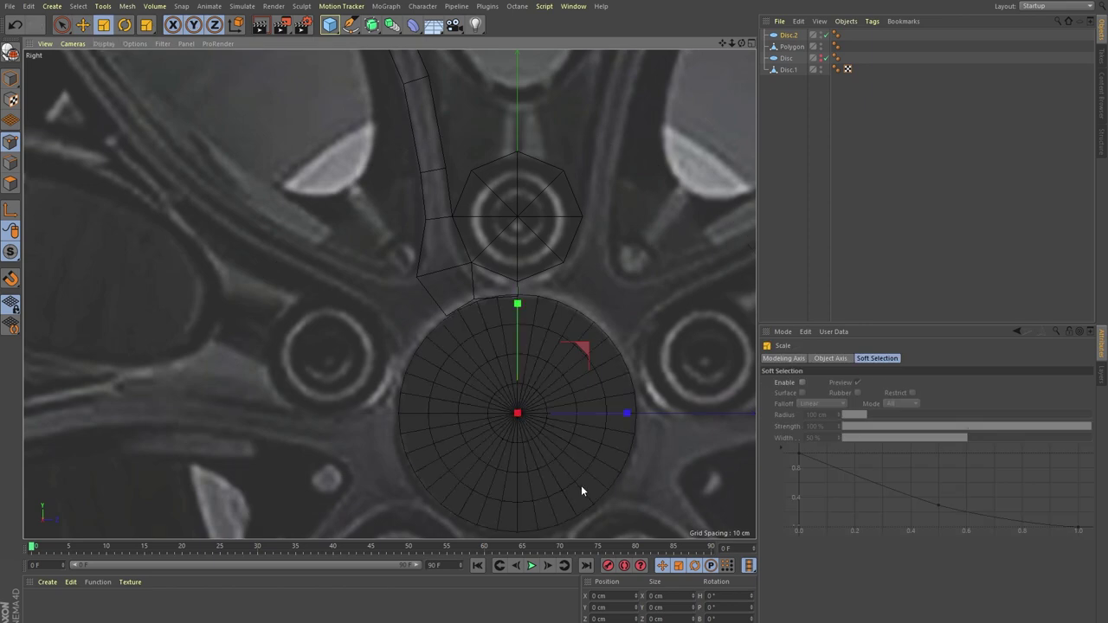
pyautogui.click(788, 35)
pyautogui.click(488, 278)
pyautogui.scroll(5, 489, 278)
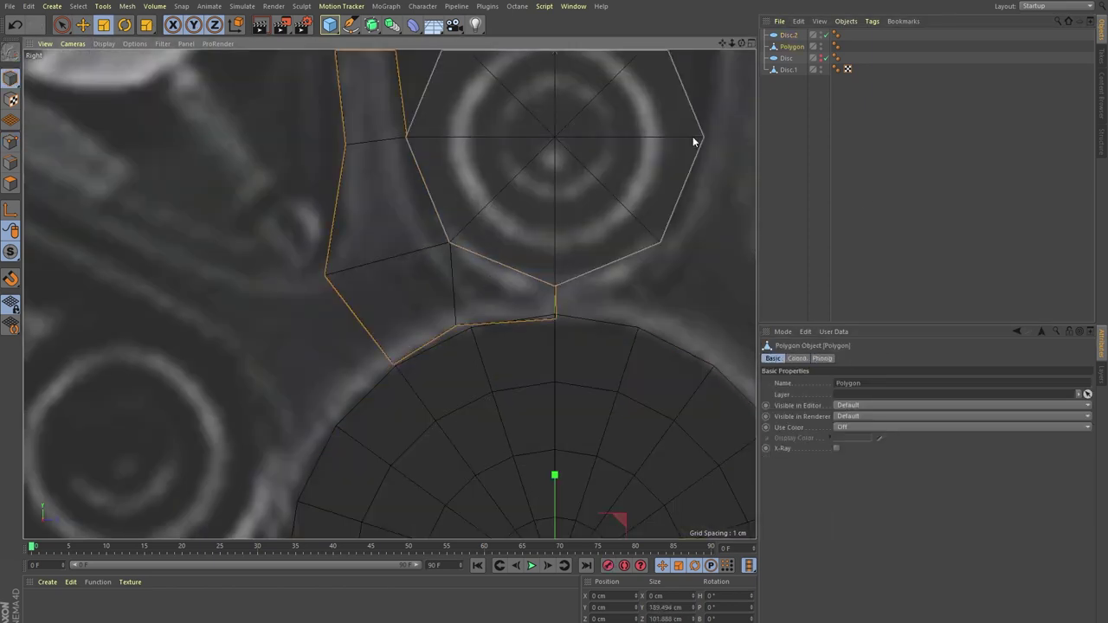
pyautogui.click(438, 317)
pyautogui.scroll(3, 453, 347)
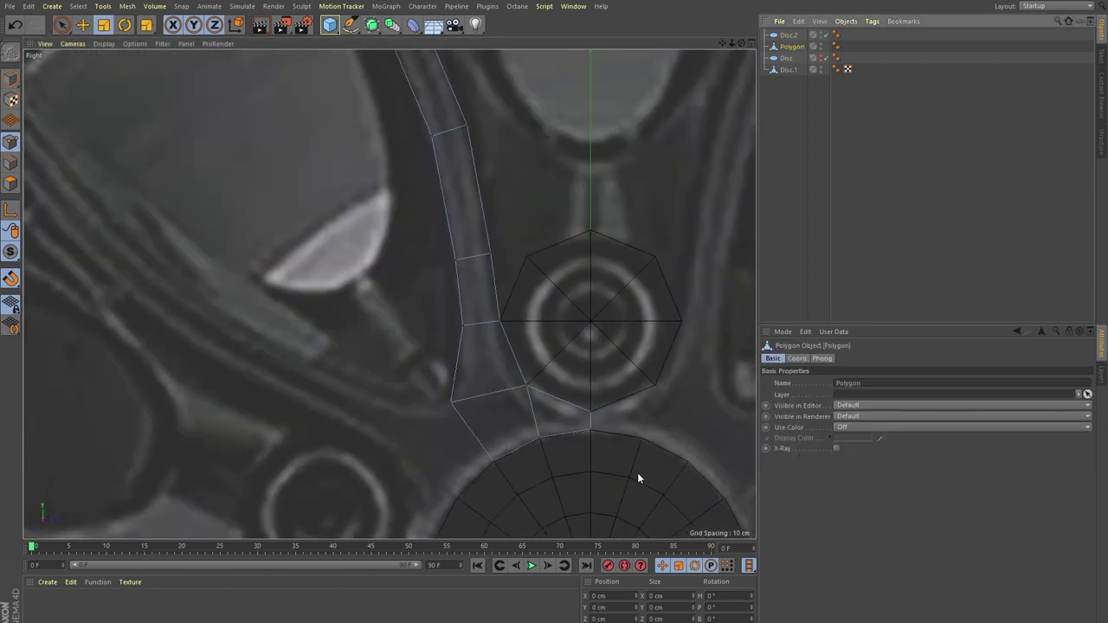
# - Inner-extrude a polygon of the octagonal lug disc to inset a ring
pyautogui.click(788, 69)
pyautogui.click(11, 182)
pyautogui.click(529, 322)
pyautogui.click(650, 287)
pyautogui.press('i')
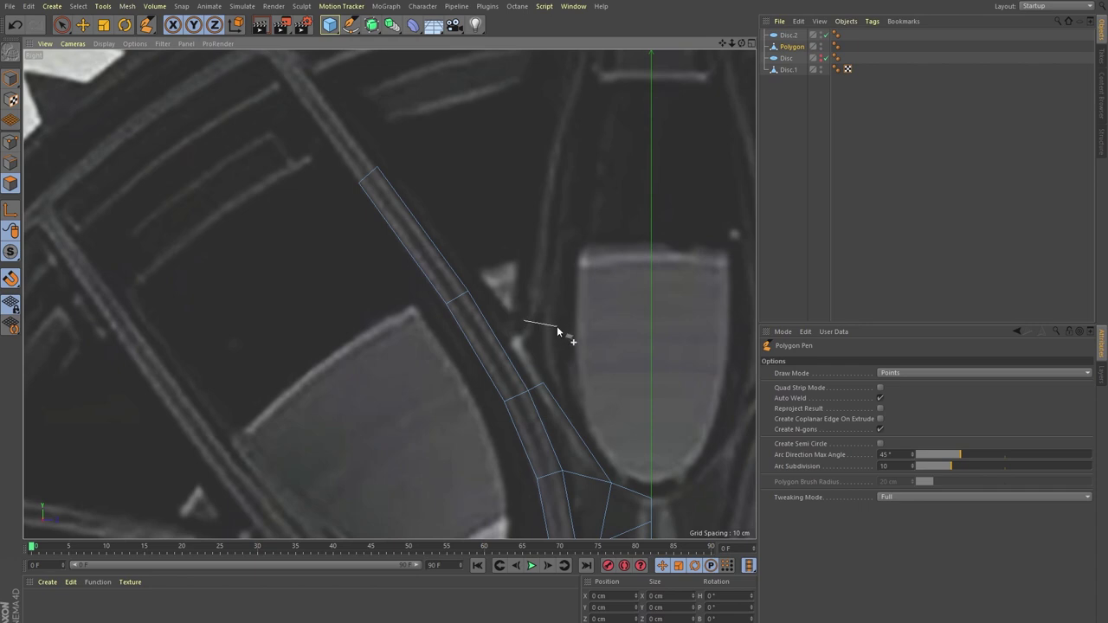
# - Add more quads up the spoke and prepare loop cut and edge slide on the strip
pyautogui.click(557, 326)
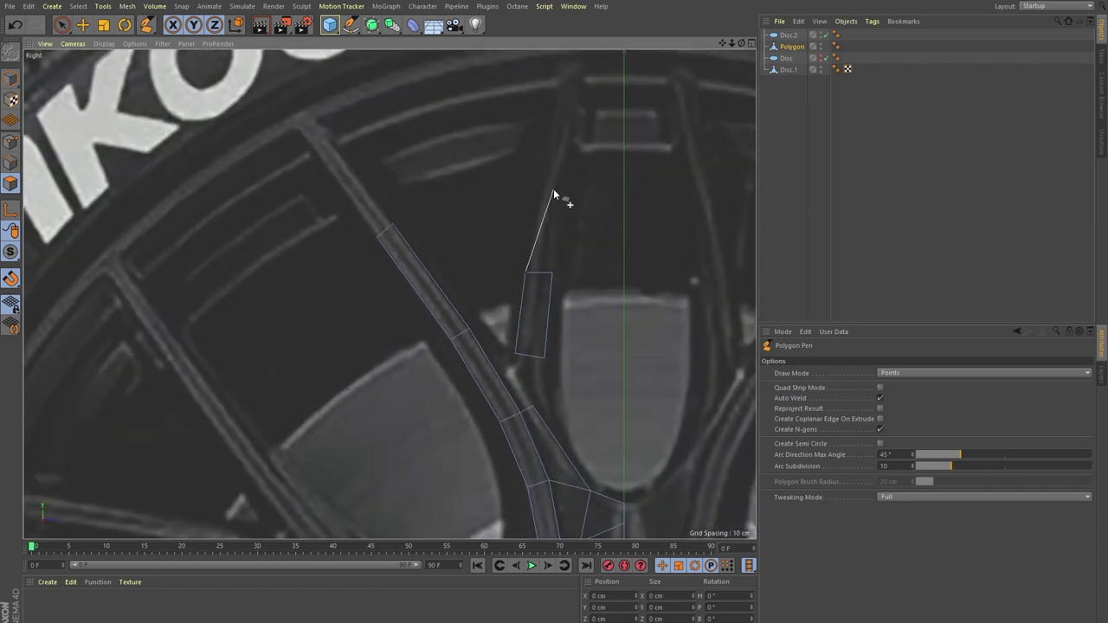
pyautogui.click(543, 357)
pyautogui.scroll(3, 542, 362)
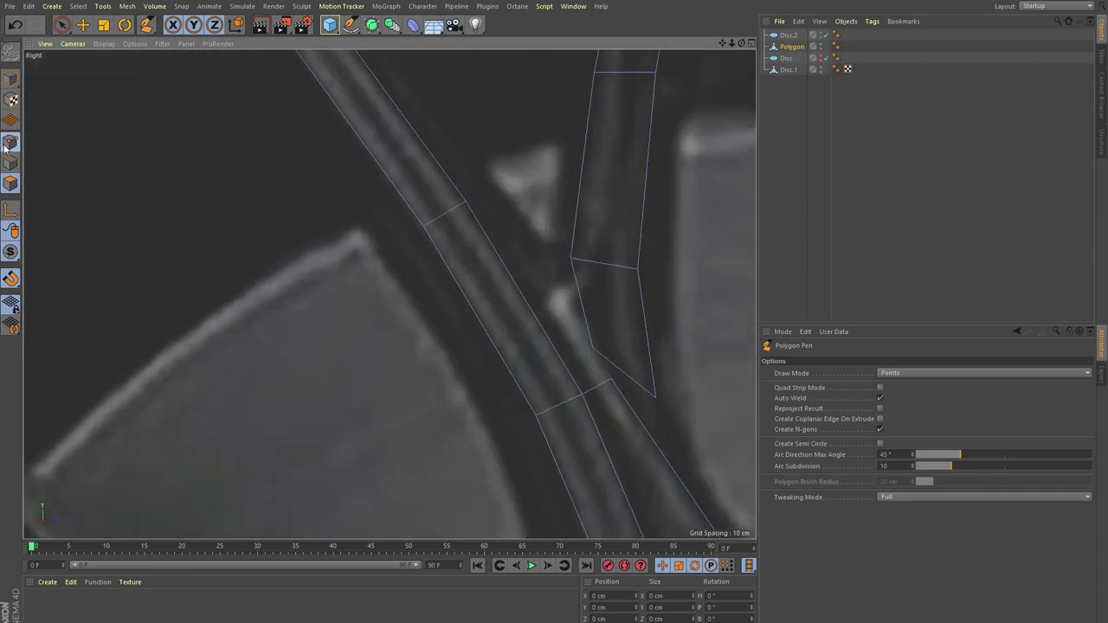
pyautogui.press('k')
pyautogui.press('l')
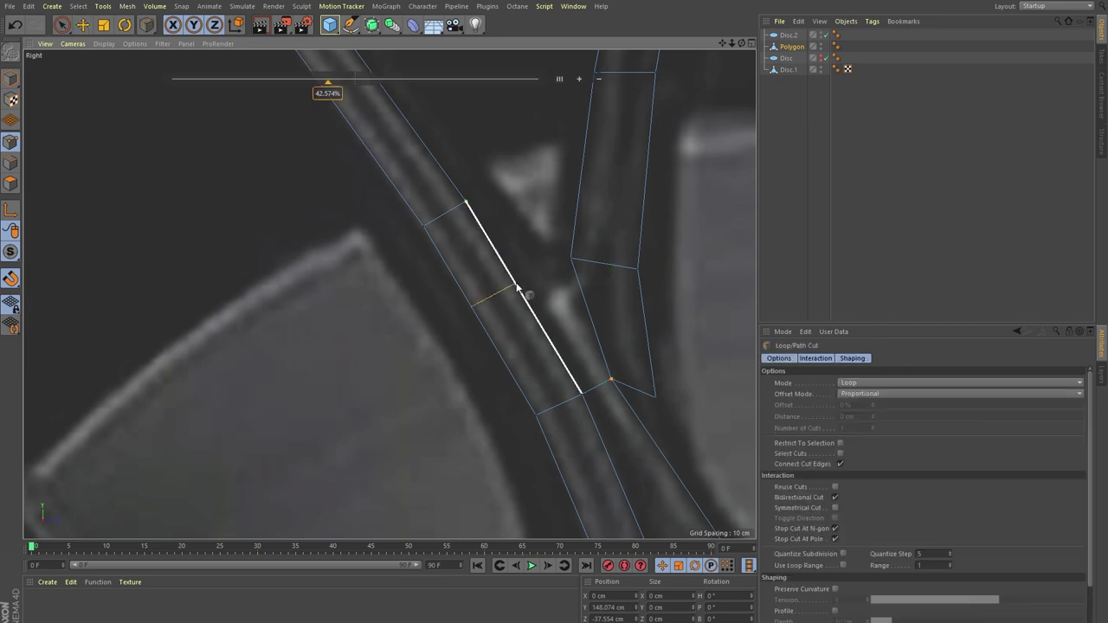
pyautogui.press('m')
pyautogui.press('o')
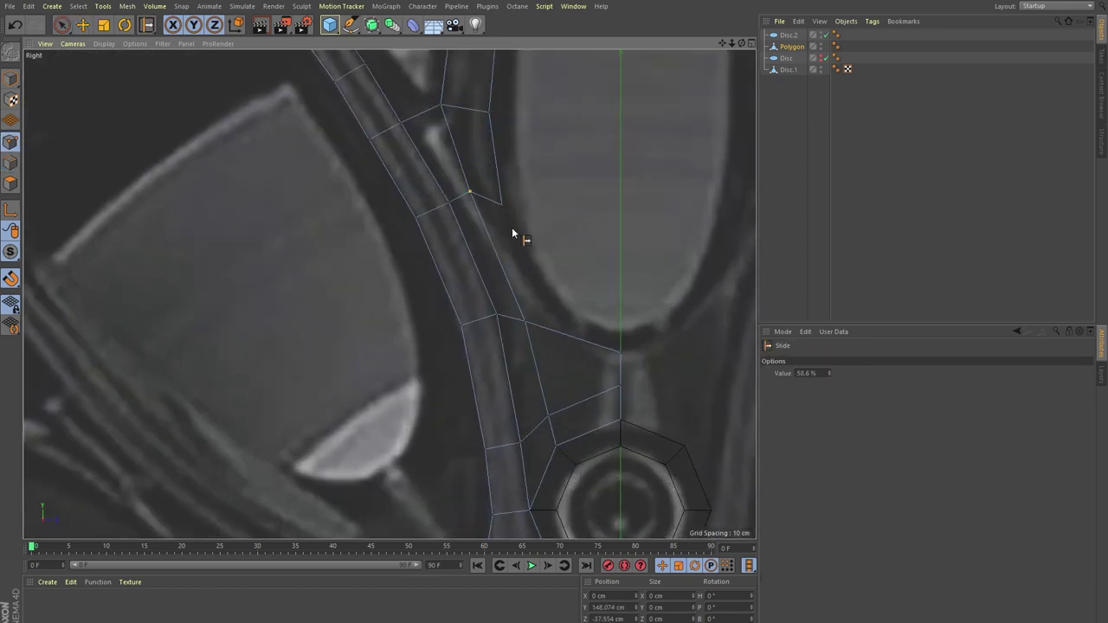
# - Adjust spoke vertices, wrap polygons around the lug ring, and select Polygon with Disc.1
pyautogui.press('e')
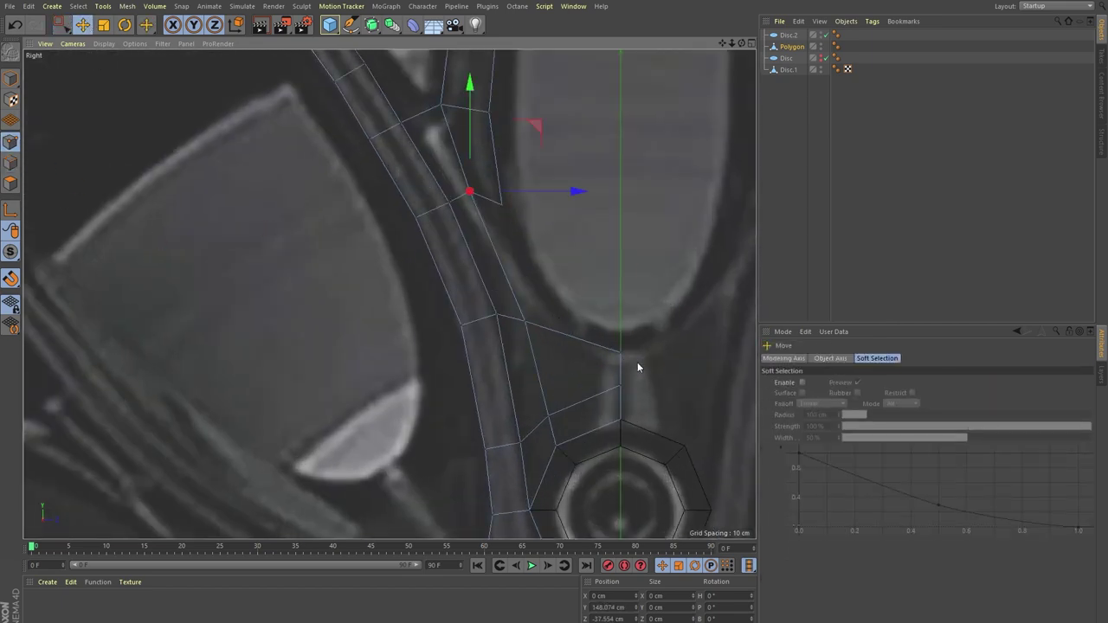
pyautogui.click(620, 385)
pyautogui.hotkey('ctrl', 'z')
pyautogui.press('0')
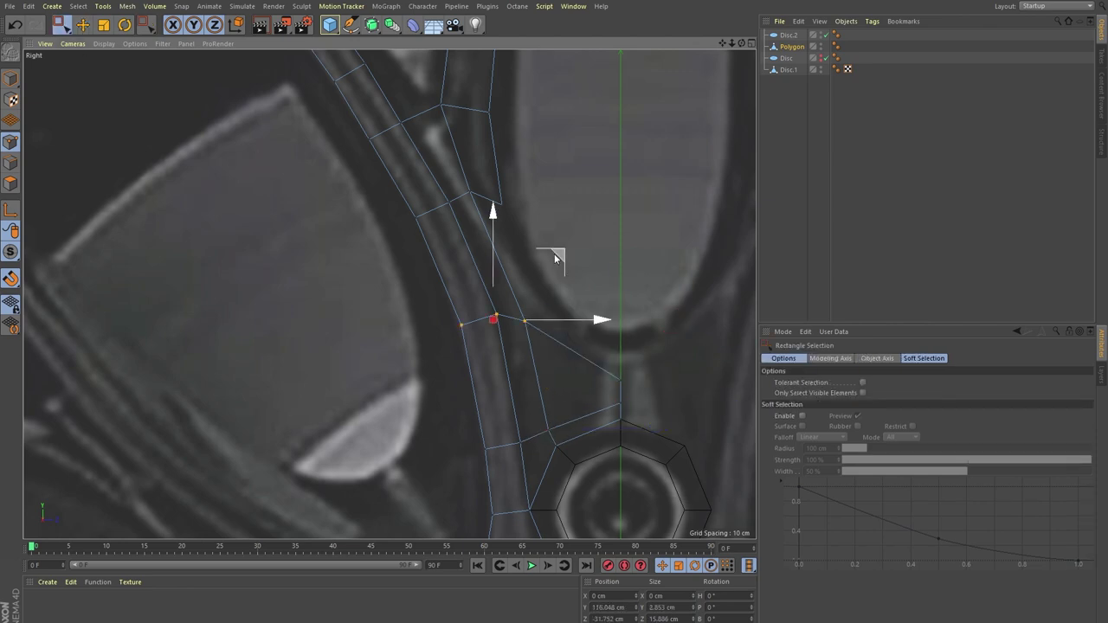
pyautogui.hotkey('ctrl', 'z')
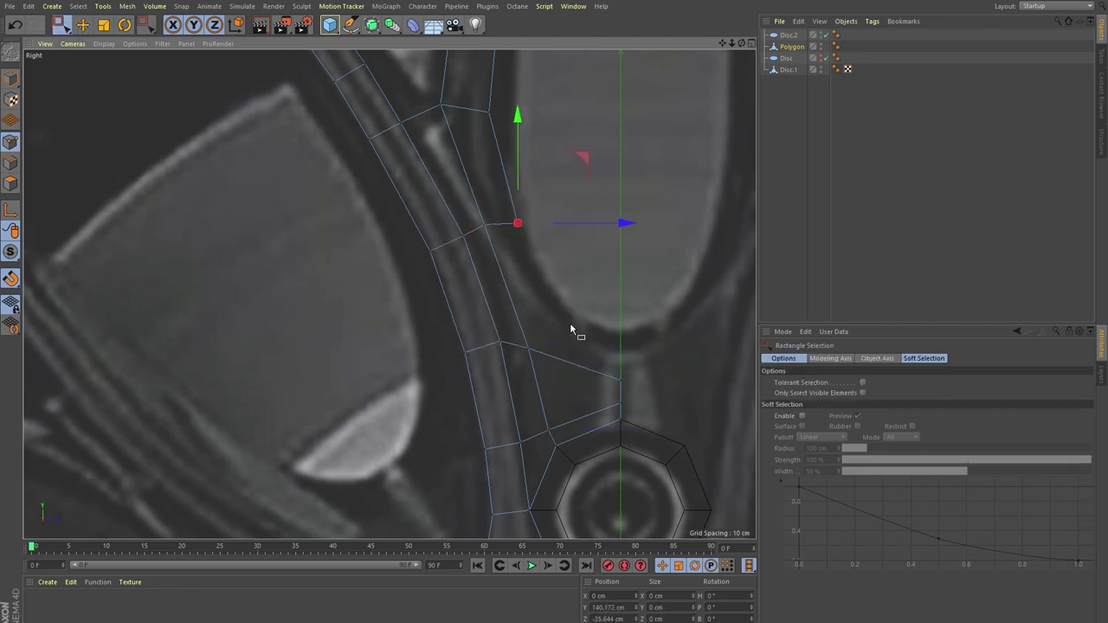
pyautogui.press('m')
pyautogui.press('e')
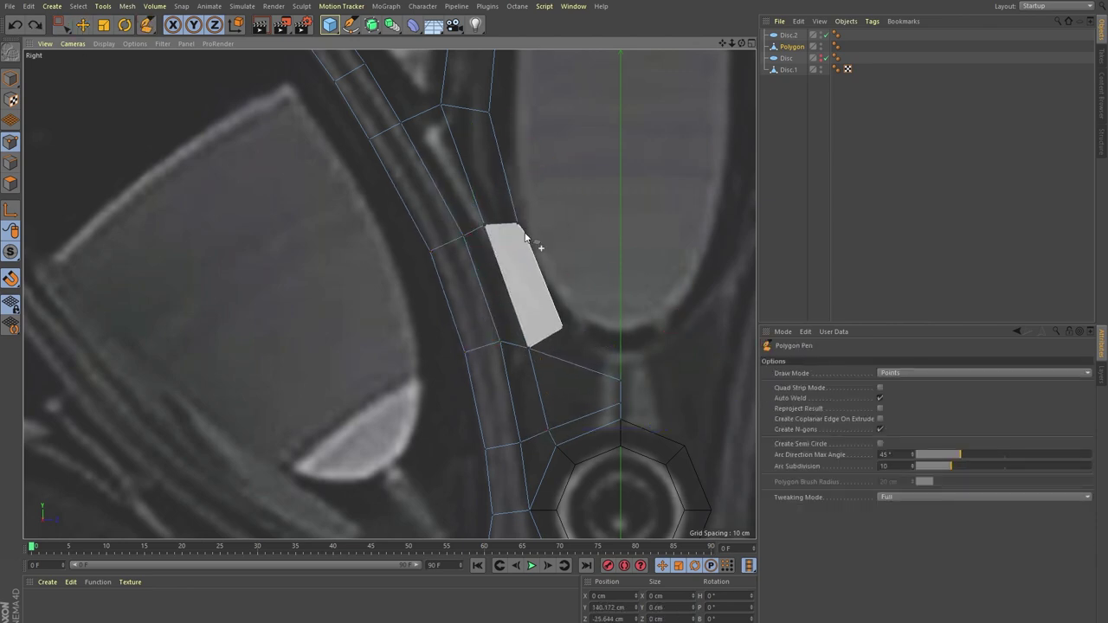
pyautogui.scroll(-5, 632, 337)
pyautogui.scroll(4, 588, 313)
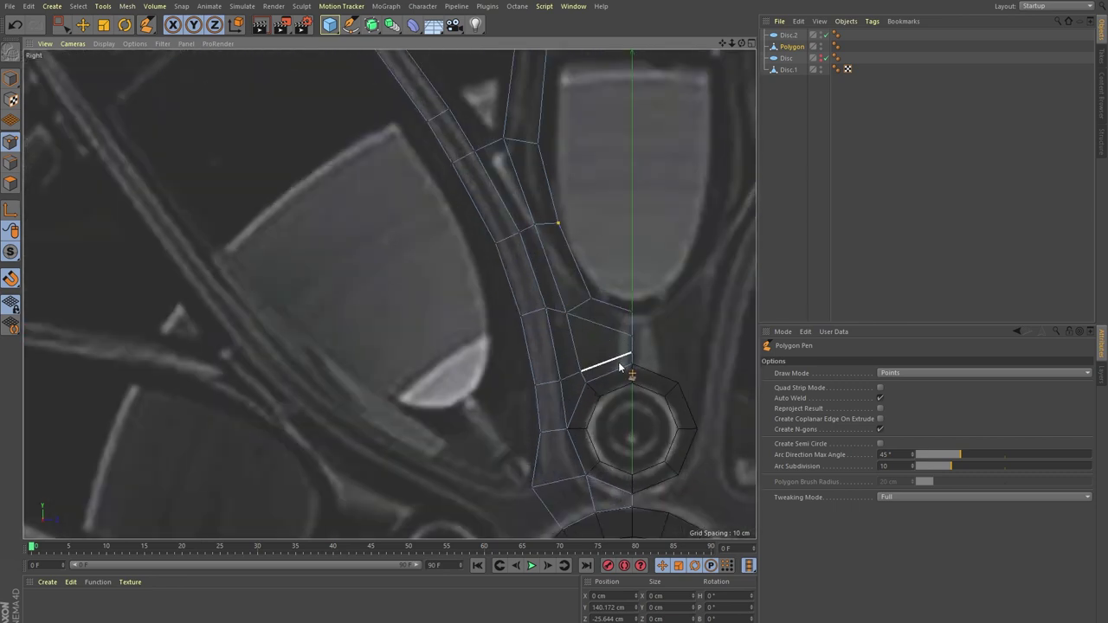
pyautogui.scroll(2, 620, 367)
pyautogui.scroll(-4, 627, 358)
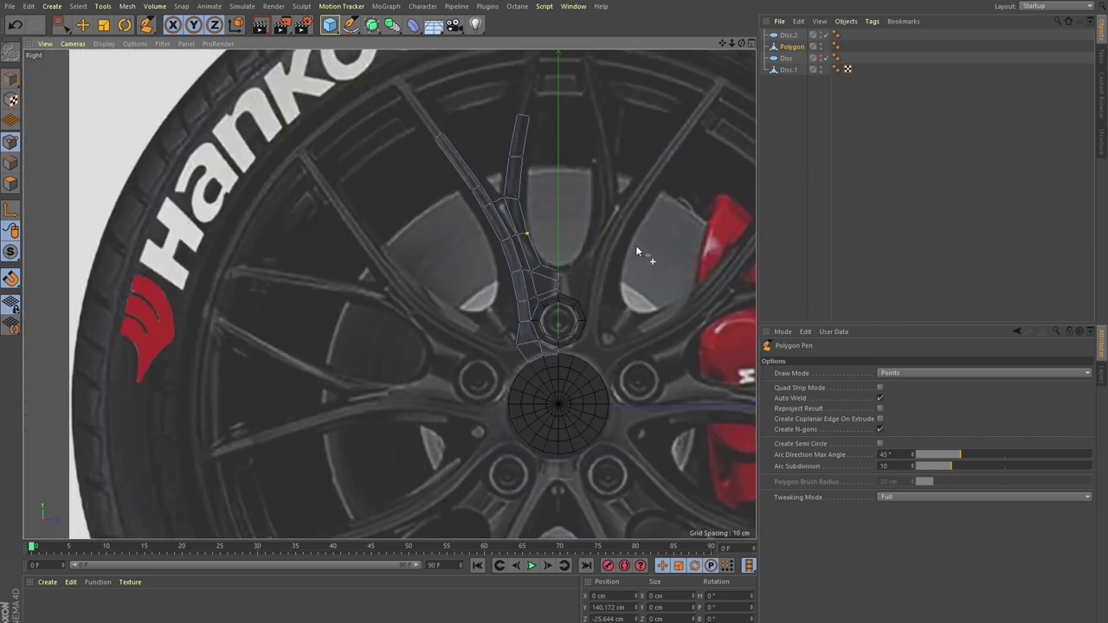
pyautogui.scroll(4, 546, 264)
pyautogui.keyDown('shift'); pyautogui.click(787, 69); pyautogui.keyUp('shift')
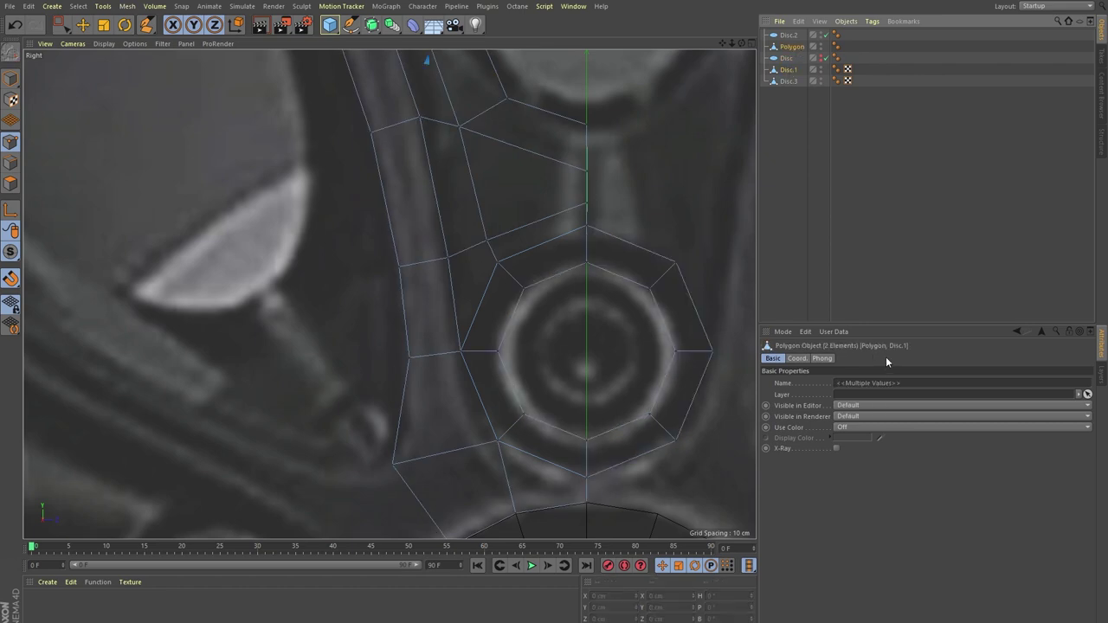
# - Mirror the joined spoke half with a Symmetry object on the XY plane
pyautogui.scroll(-4, 606, 364)
pyautogui.scroll(3, 593, 383)
pyautogui.scroll(2, 435, 416)
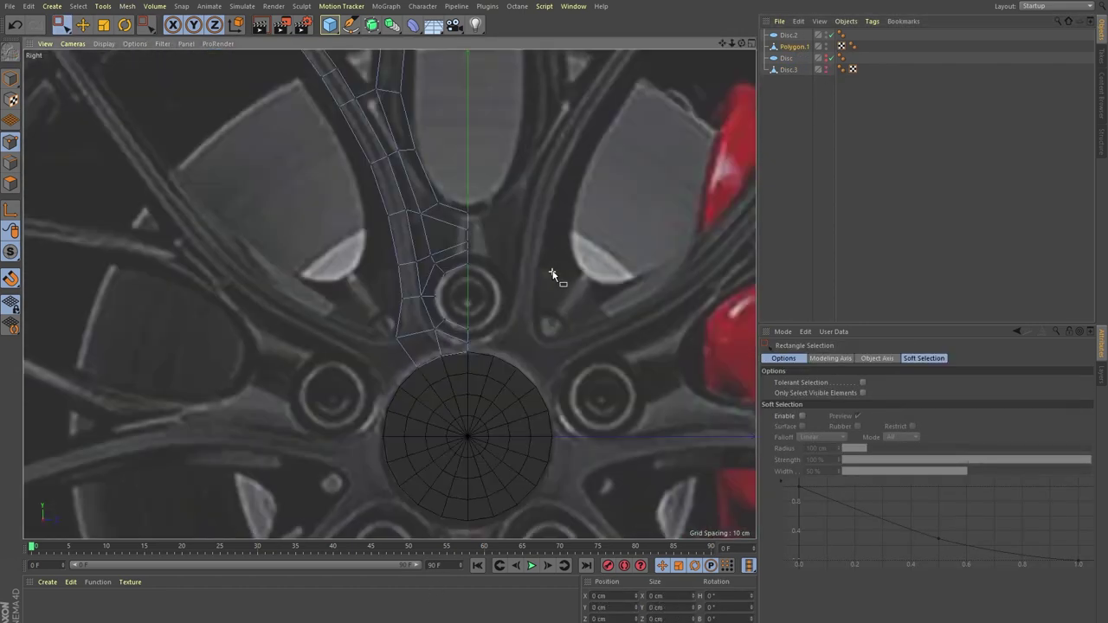
pyautogui.press('F1')
pyautogui.keyDown('alt'); pyautogui.click(372, 24); pyautogui.keyUp('alt')
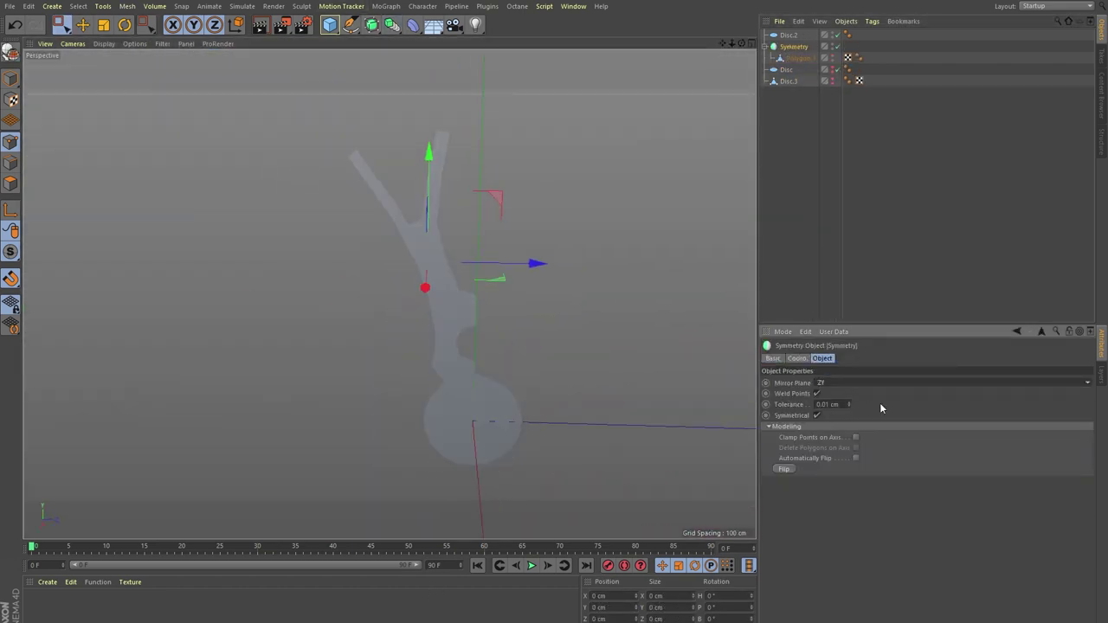
pyautogui.press('F5')
pyautogui.press('F3')
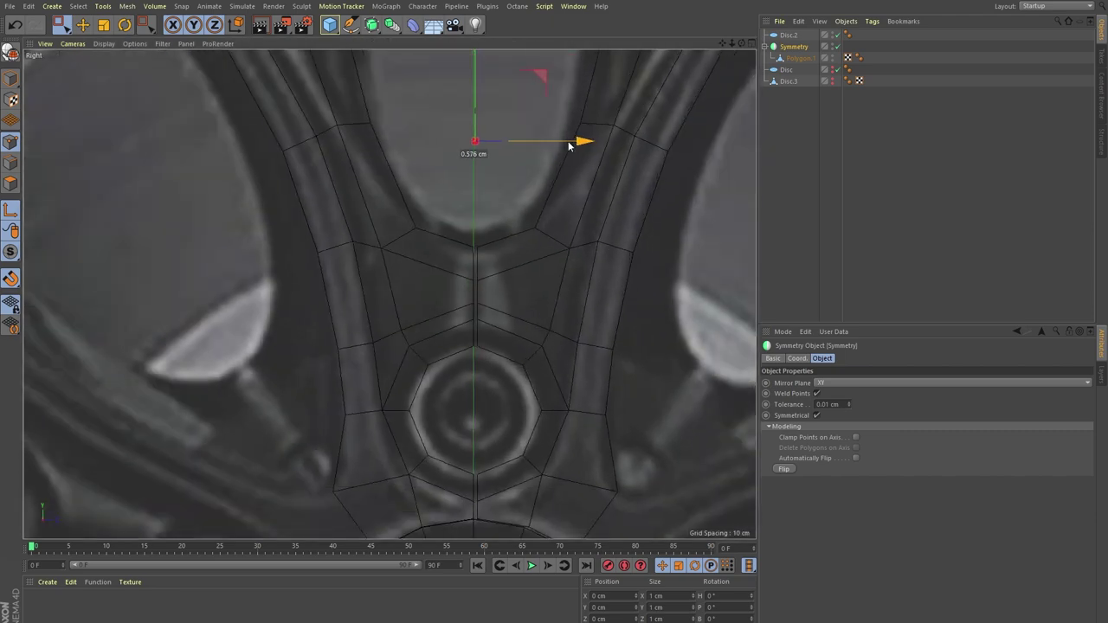
# - With the mirror disabled, push the outer arm polygon strip out in depth
pyautogui.scroll(2, 569, 147)
pyautogui.scroll(-5, 519, 119)
pyautogui.scroll(2, 425, 350)
pyautogui.scroll(2, 425, 351)
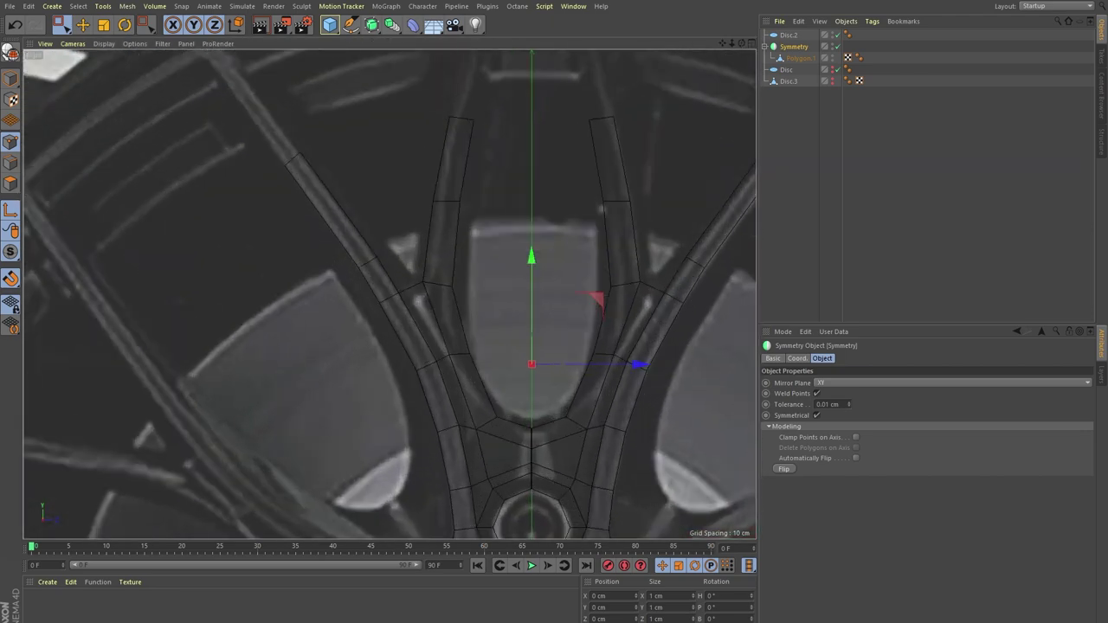
pyautogui.scroll(-3, 497, 286)
pyautogui.scroll(1, 497, 285)
pyautogui.click(800, 57)
pyautogui.click(836, 46)
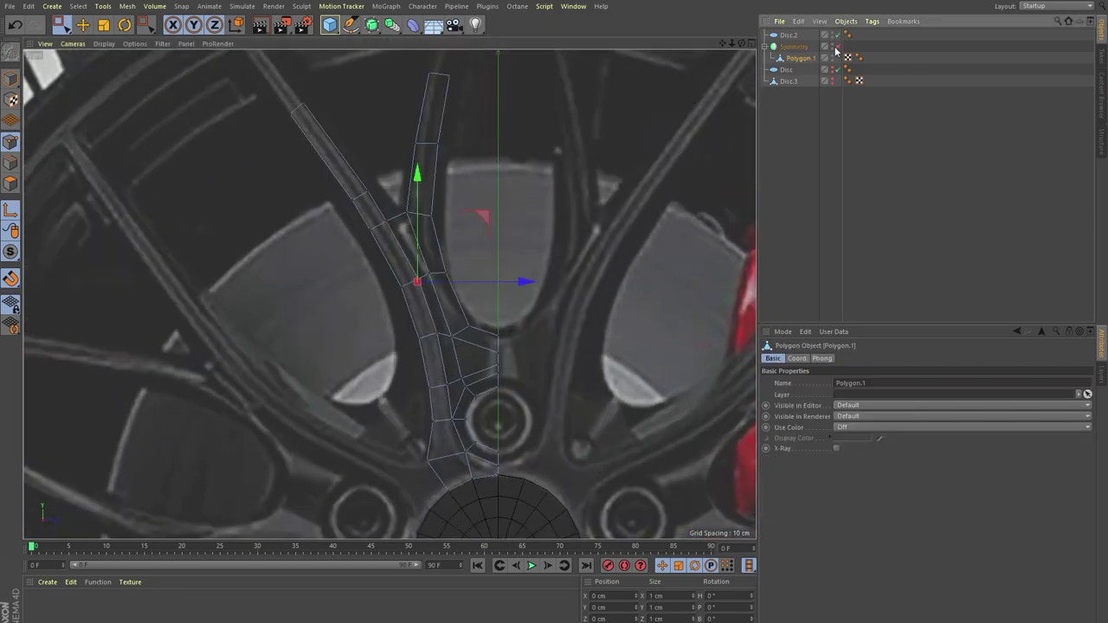
pyautogui.press('e')
pyautogui.click(448, 441)
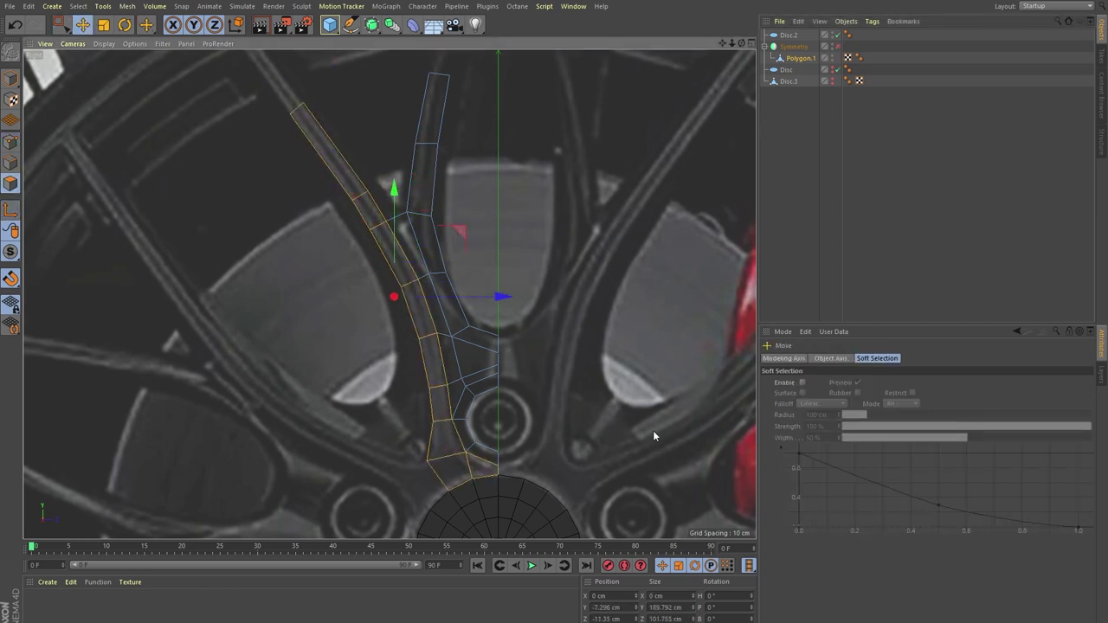
pyautogui.press('F1')
pyautogui.keyDown('alt'); pyautogui.moveTo(321, 343); pyautogui.dragTo(341, 287); pyautogui.keyUp('alt')
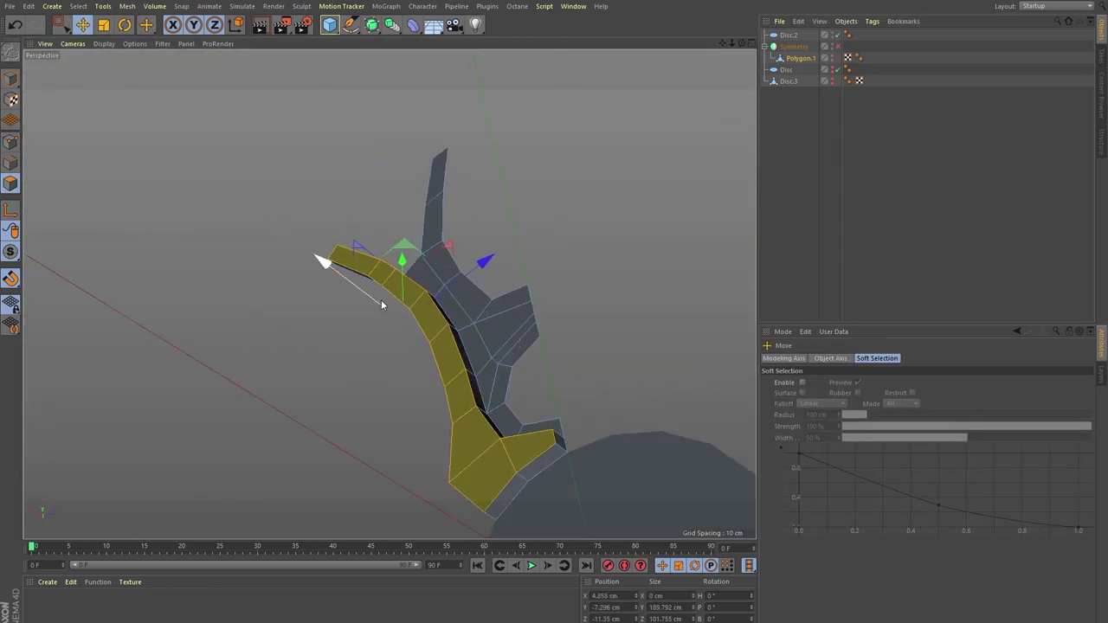
pyautogui.scroll(3, 431, 454)
pyautogui.keyDown('alt'); pyautogui.moveTo(431, 454); pyautogui.dragTo(455, 503); pyautogui.keyUp('alt')
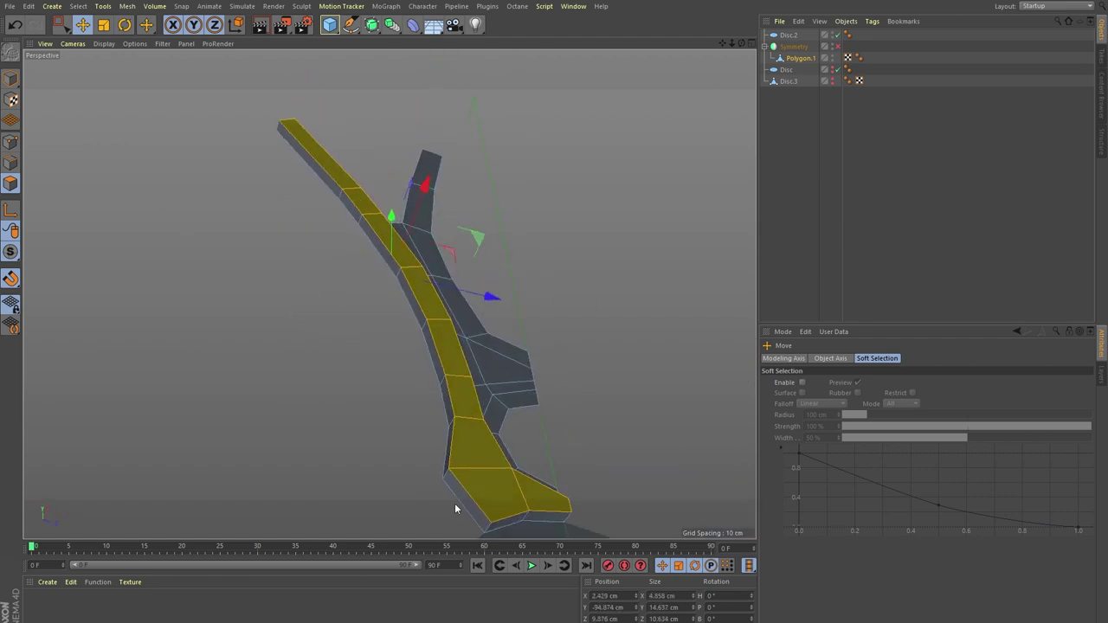
# - Shift another polygon strip in depth and move an arm edge to reshape its side
pyautogui.press('F5')
pyautogui.scroll(5, 230, 216)
pyautogui.scroll(3, 273, 136)
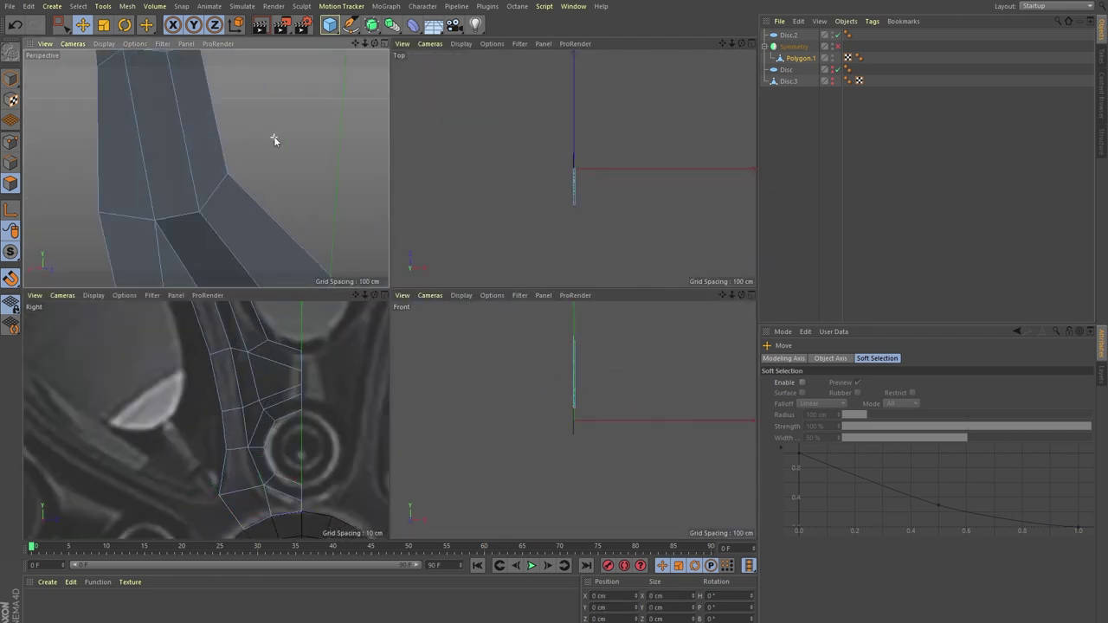
pyautogui.keyDown('alt'); pyautogui.moveTo(187, 167); pyautogui.dragTo(339, 161); pyautogui.keyUp('alt')
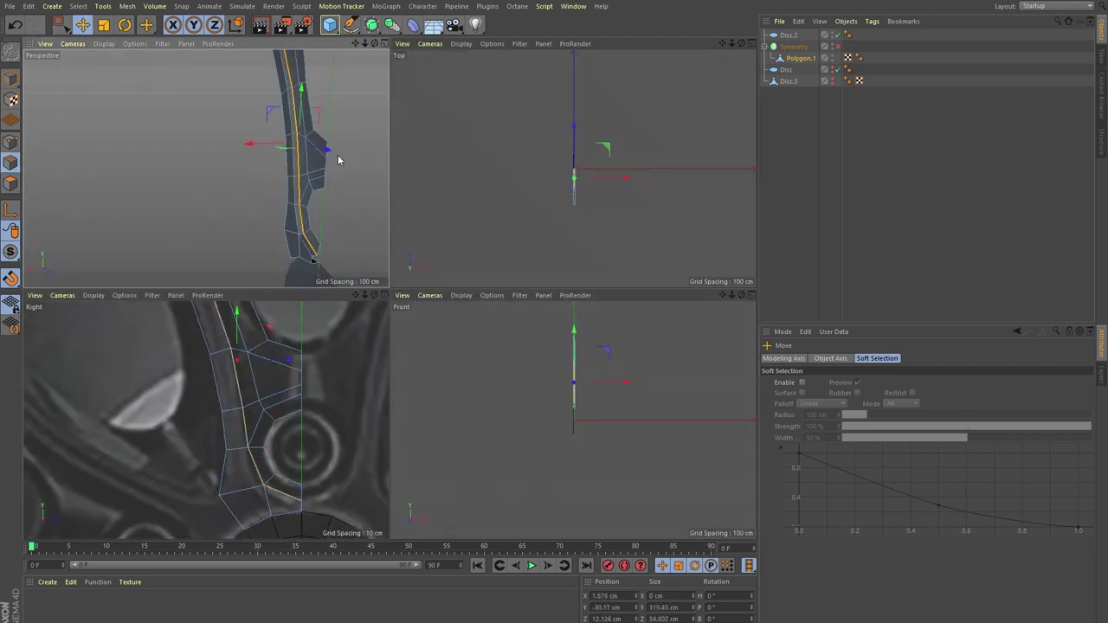
pyautogui.press('F1')
pyautogui.keyDown('alt'); pyautogui.moveTo(586, 134); pyautogui.dragTo(589, 178); pyautogui.keyUp('alt')
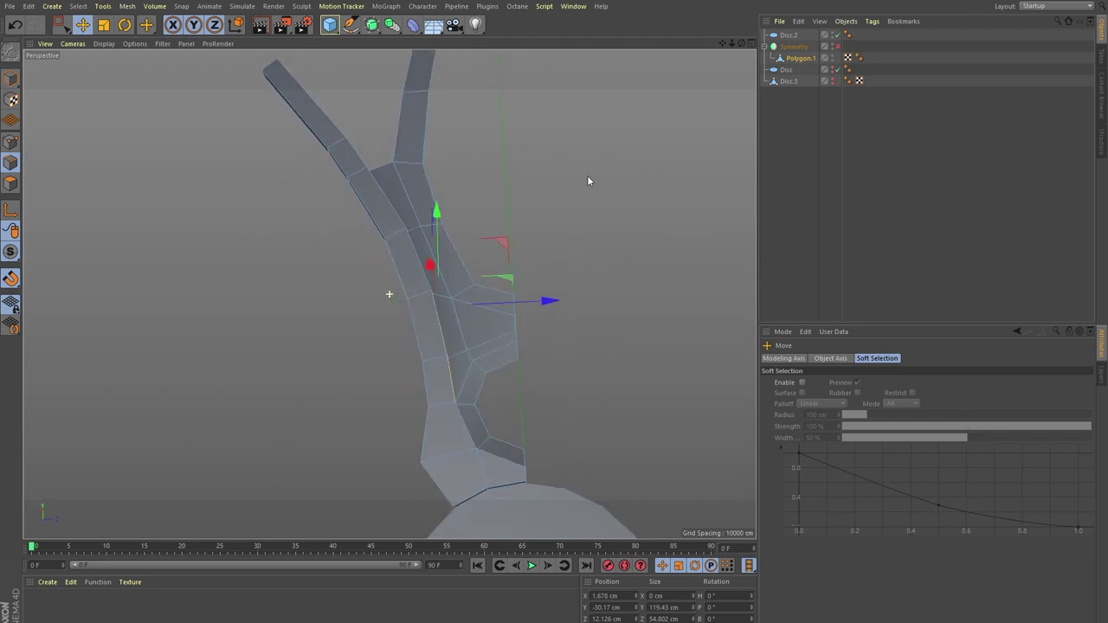
pyautogui.click(83, 24)
pyautogui.moveTo(457, 217)
pyautogui.mouseDown()
pyautogui.moveTo(424, 171)
pyautogui.moveTo(660, 406)
pyautogui.moveTo(427, 322)
pyautogui.moveTo(389, 396)
pyautogui.mouseUp()
pyautogui.click(660, 406)
pyautogui.click(457, 269)
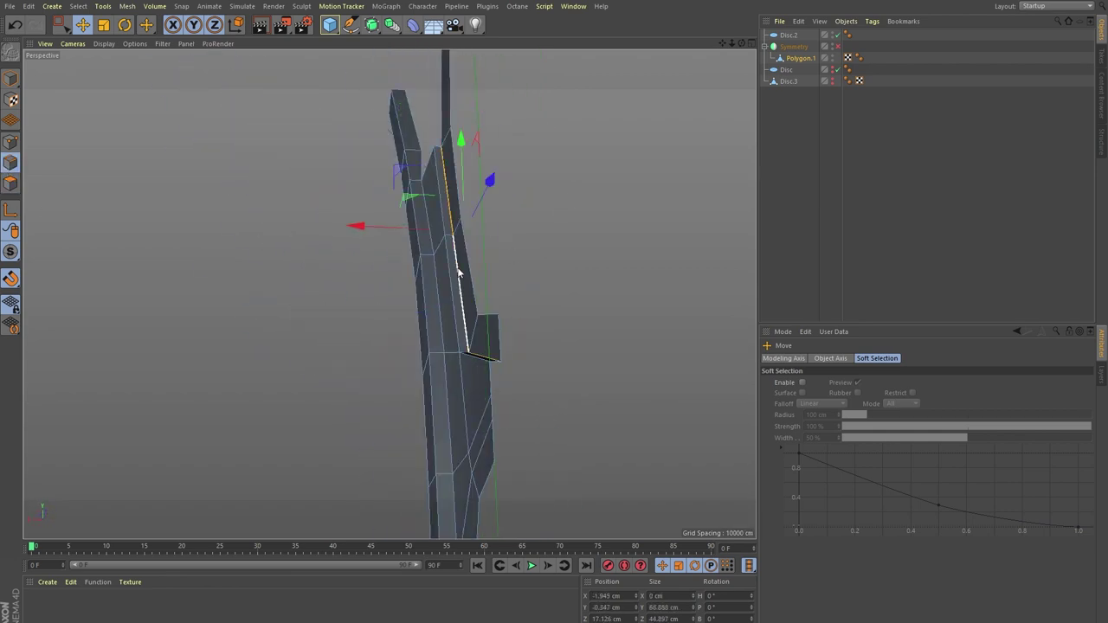
pyautogui.keyDown('alt'); pyautogui.moveTo(457, 268); pyautogui.dragTo(522, 295); pyautogui.keyUp('alt')
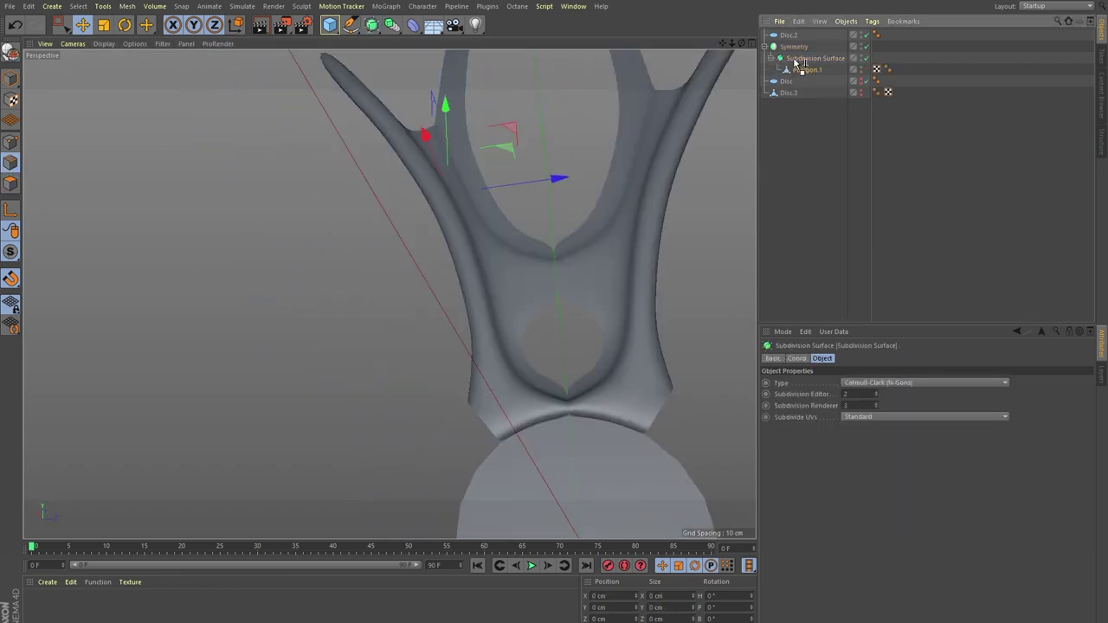
# - Select the spoke object and frame the whole spoke in the perspective view
pyautogui.click(805, 70)
pyautogui.press('F3')
pyautogui.scroll(3, 606, 347)
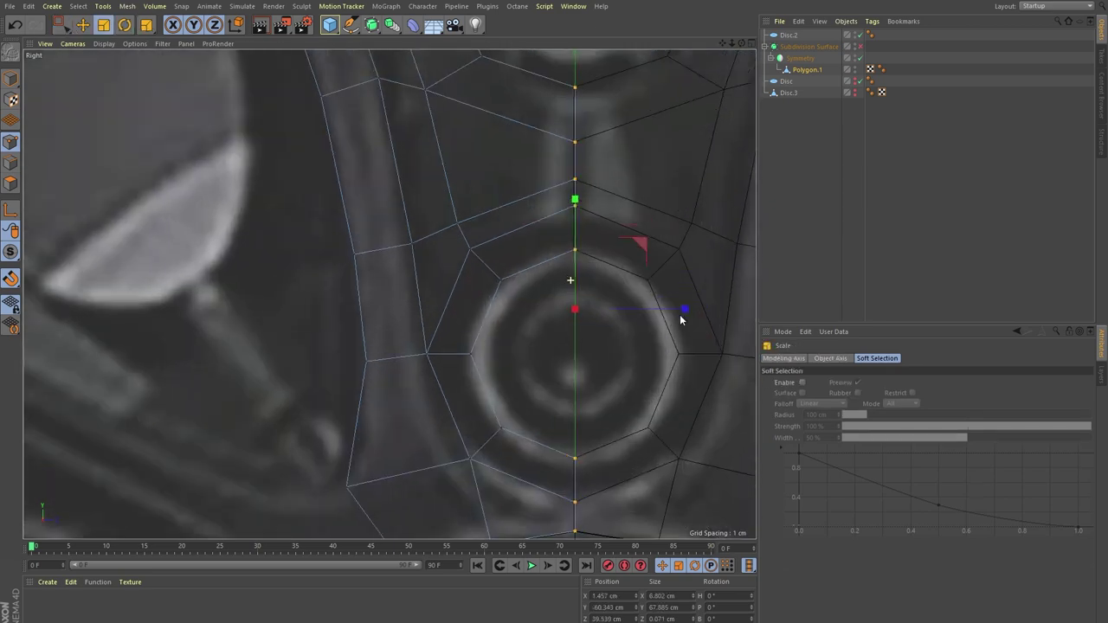
pyautogui.press('F5')
pyautogui.scroll(5, 289, 217)
pyautogui.scroll(3, 289, 217)
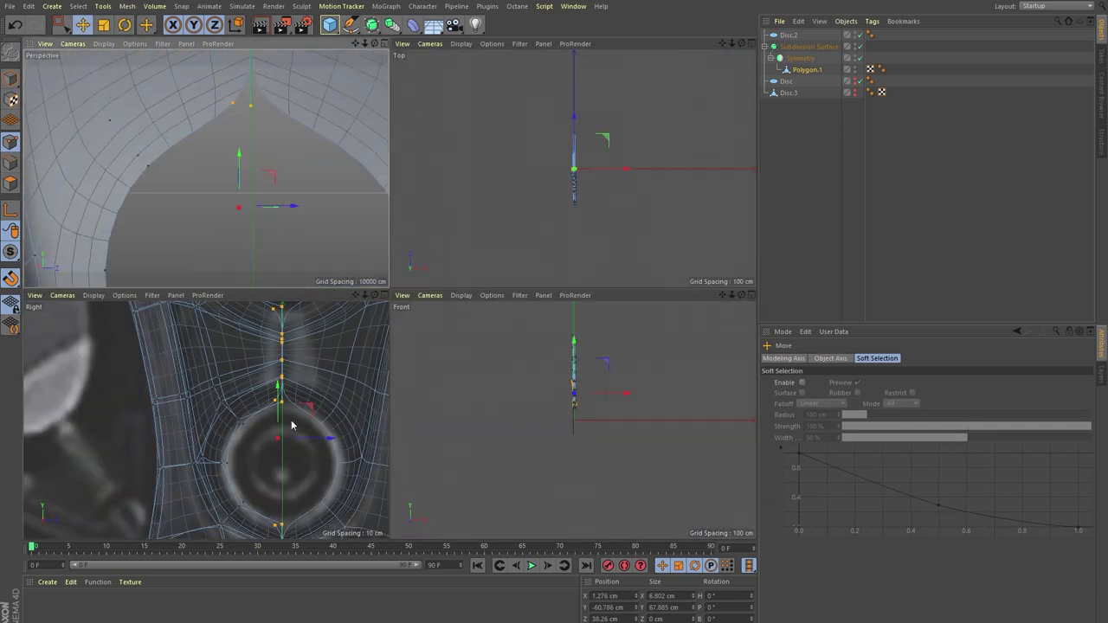
pyautogui.scroll(3, 289, 425)
pyautogui.press('F1')
pyautogui.scroll(-5, 383, 227)
pyautogui.keyDown('alt'); pyautogui.moveTo(477, 323); pyautogui.dragTo(441, 358); pyautogui.keyUp('alt')
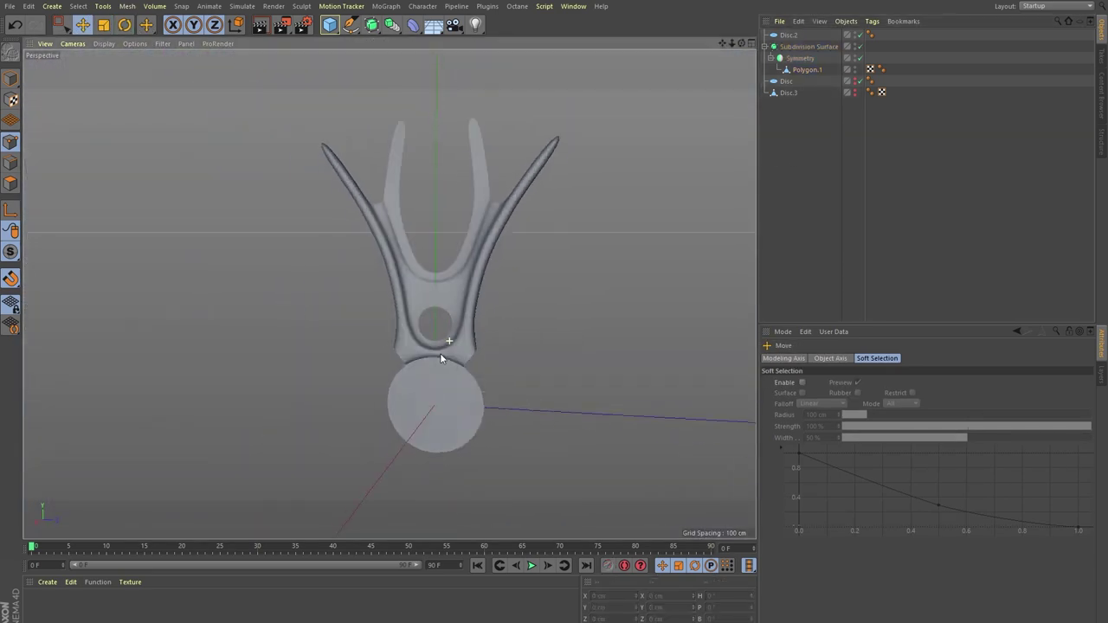
# - Turn off smoothing to reveal the polygon cage and adjust the arm junction
pyautogui.click(805, 69)
pyautogui.press('q')
pyautogui.scroll(5, 352, 210)
pyautogui.scroll(3, 389, 291)
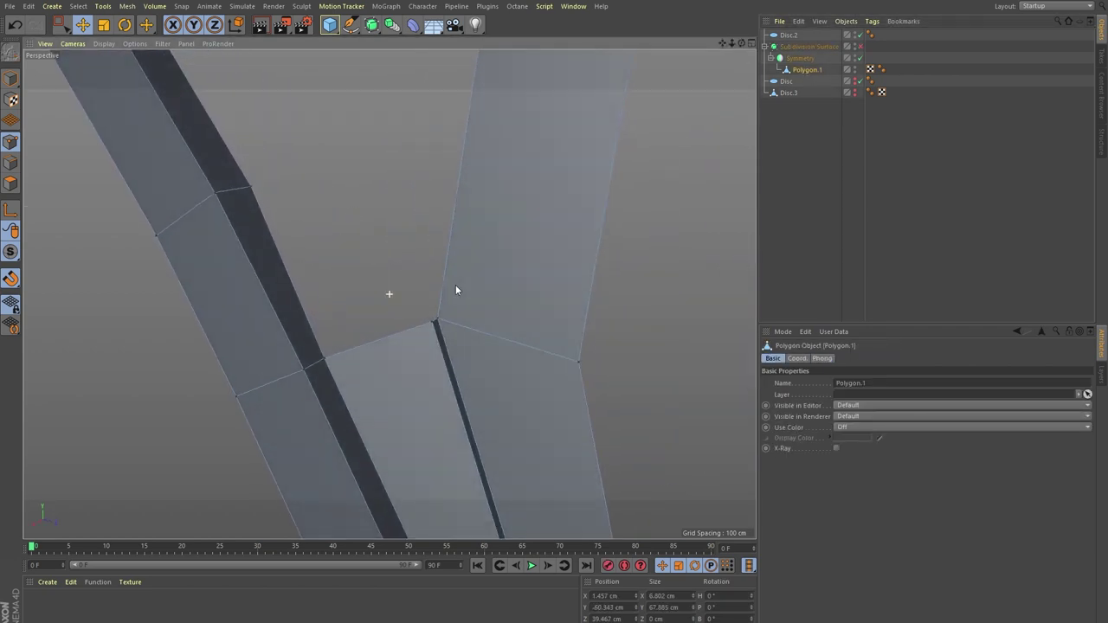
pyautogui.scroll(2, 261, 216)
pyautogui.scroll(-3, 437, 313)
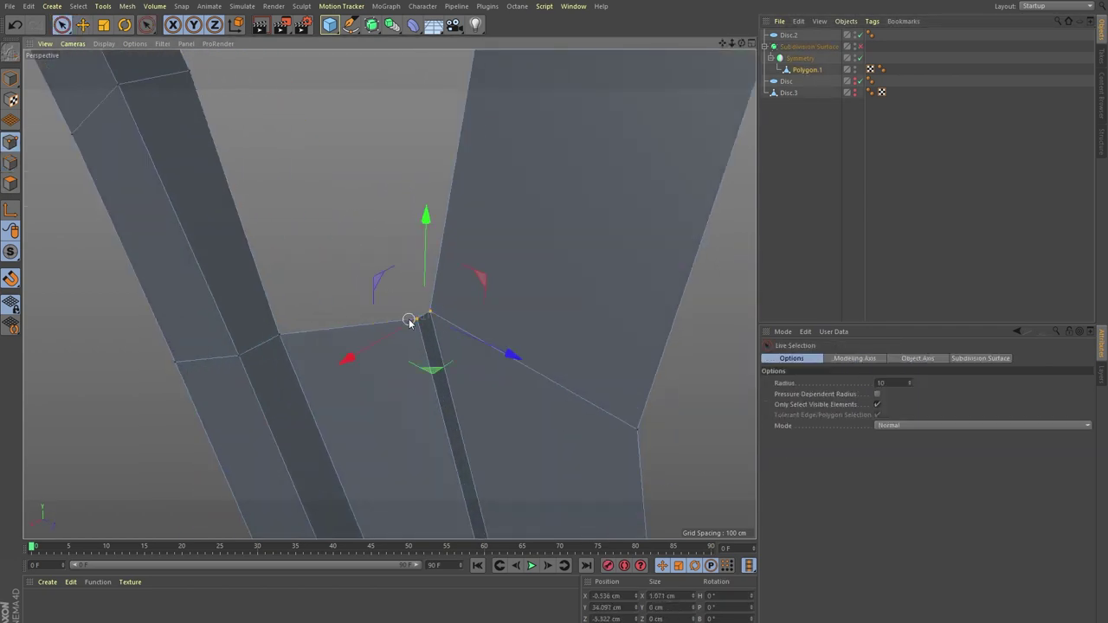
pyautogui.press('e')
pyautogui.scroll(-2, 480, 344)
pyautogui.scroll(-1, 493, 286)
pyautogui.scroll(-2, 490, 246)
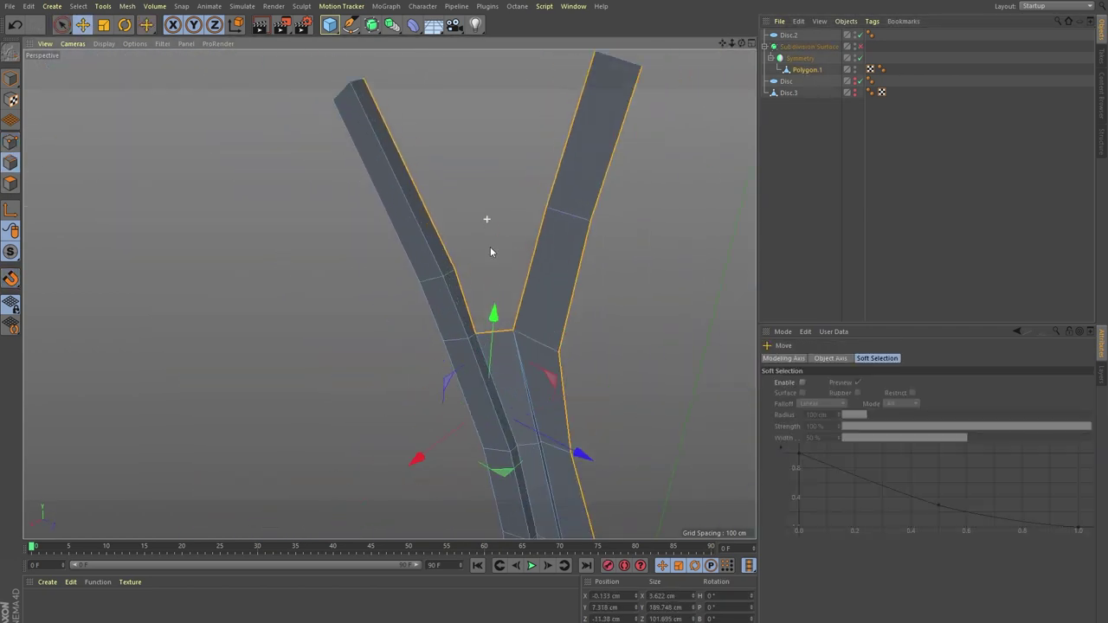
pyautogui.keyDown('alt'); pyautogui.moveTo(490, 247); pyautogui.dragTo(445, 415); pyautogui.keyUp('alt')
pyautogui.scroll(3, 259, 278)
pyautogui.scroll(-3, 526, 248)
pyautogui.scroll(-3, 483, 260)
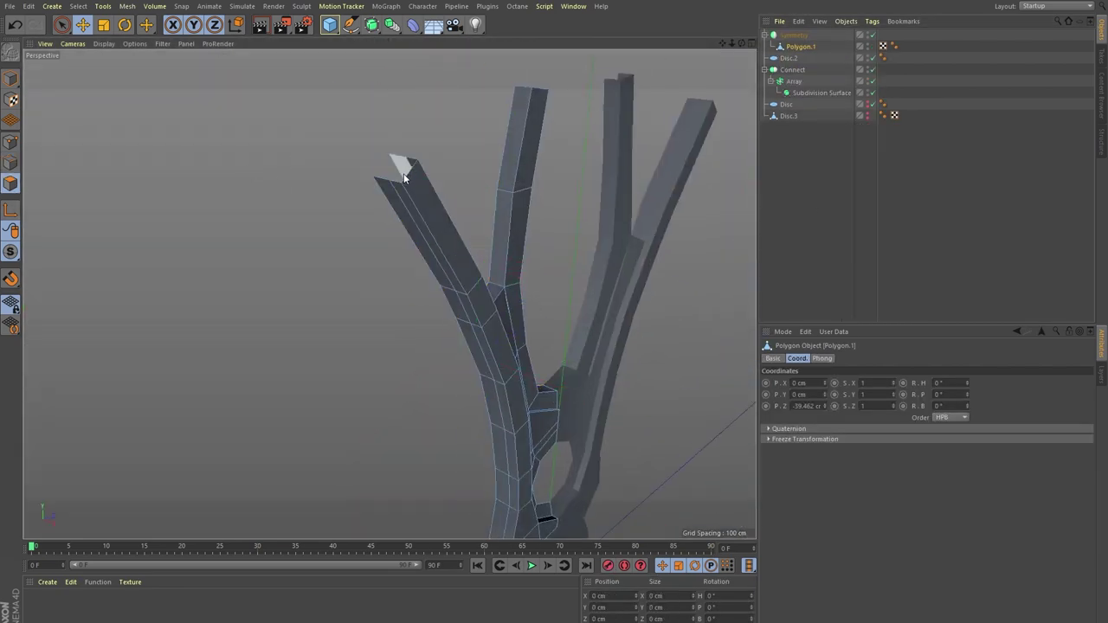
pyautogui.scroll(3, 404, 173)
# - Pull both branch tips out to the rim and add a 301.5 cm, 220-segment rim disc
pyautogui.click(344, 166)
pyautogui.press('F3')
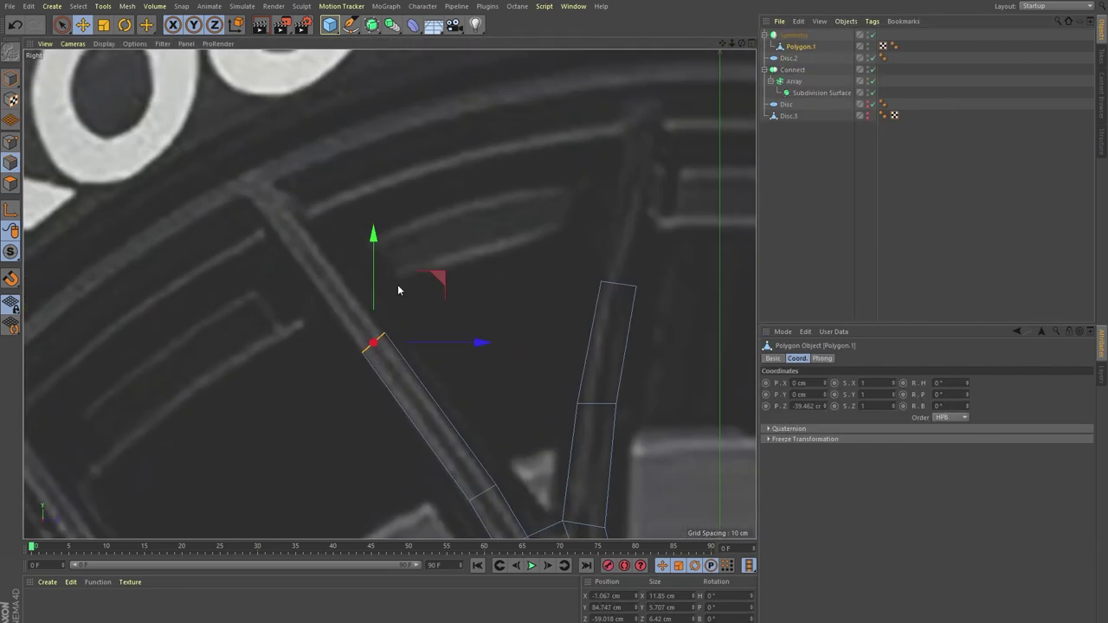
pyautogui.click(573, 286)
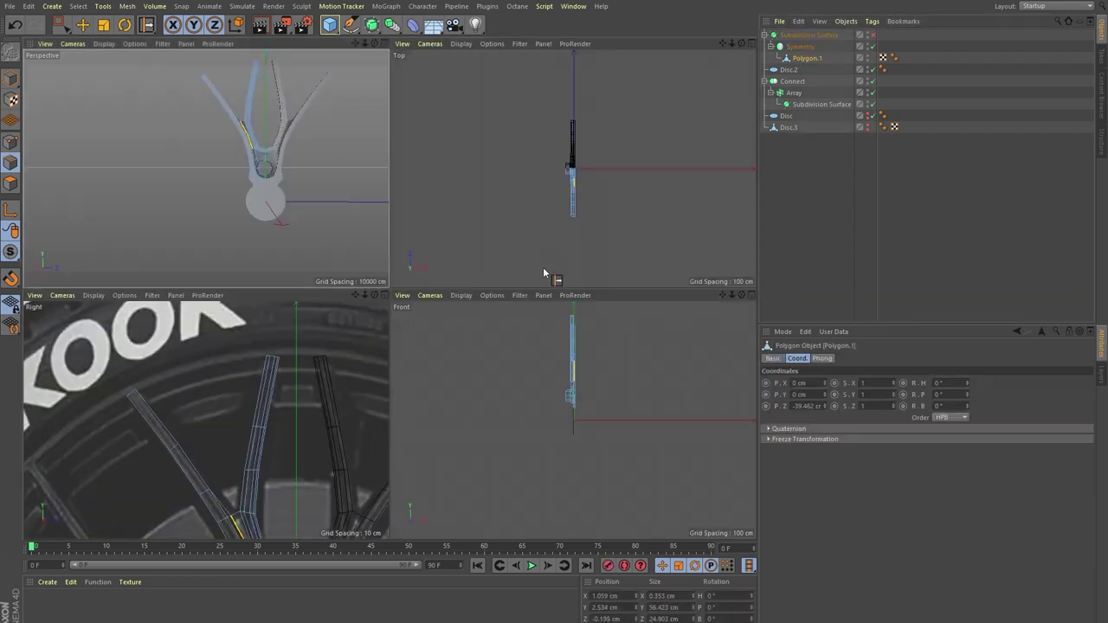
pyautogui.press('F3')
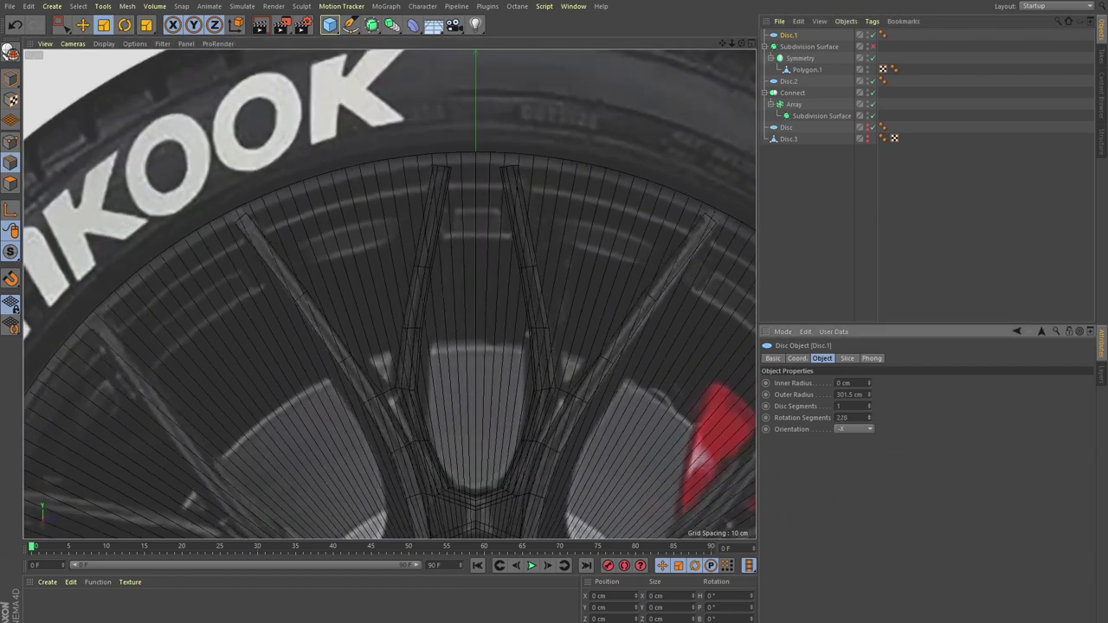
# - Set the rim disc to 150 rotation segments and move a point along the spoke outline
pyautogui.moveTo(869, 417); pyautogui.dragTo(869, 408)
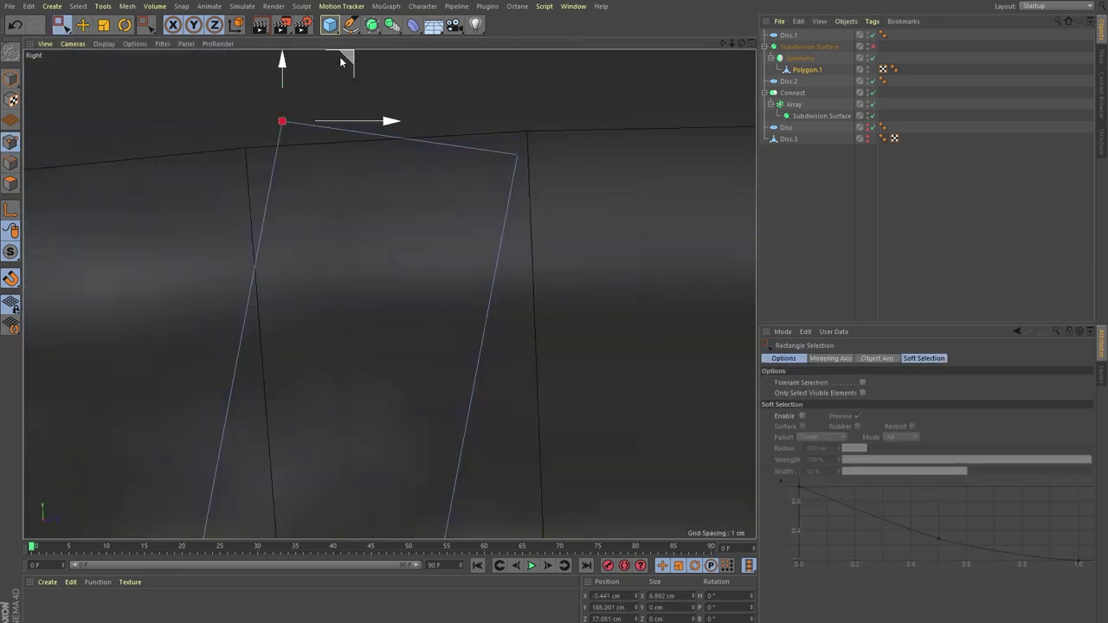
pyautogui.scroll(-5, 525, 169)
pyautogui.scroll(-3, 507, 347)
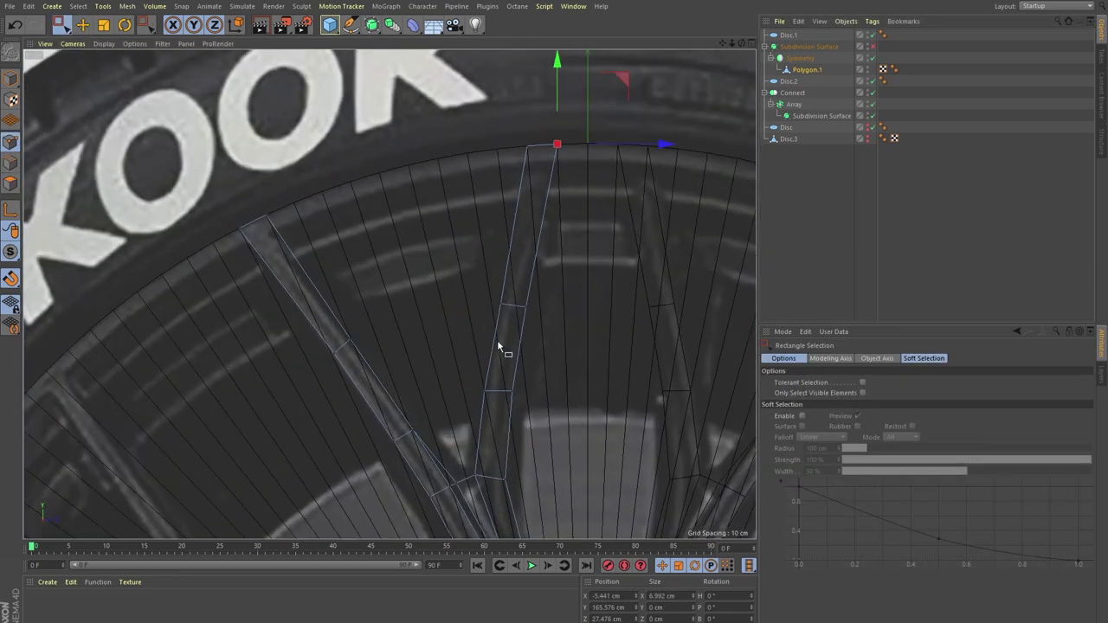
pyautogui.scroll(6, 302, 280)
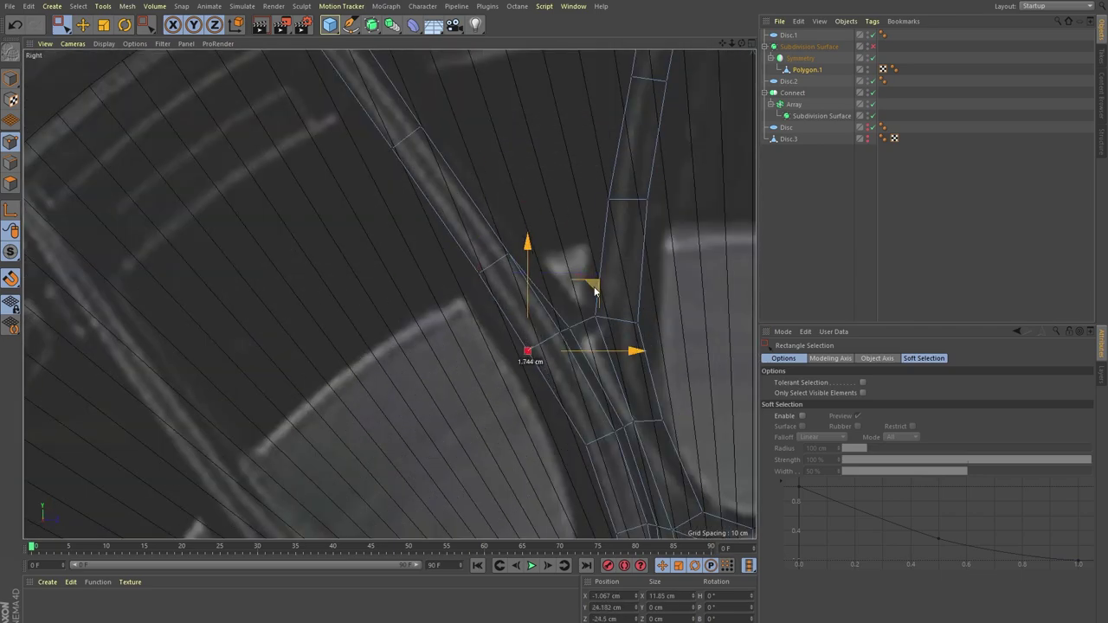
pyautogui.keyDown('alt'); pyautogui.moveTo(517, 298); pyautogui.dragTo(578, 386, button='middle'); pyautogui.keyUp('alt')
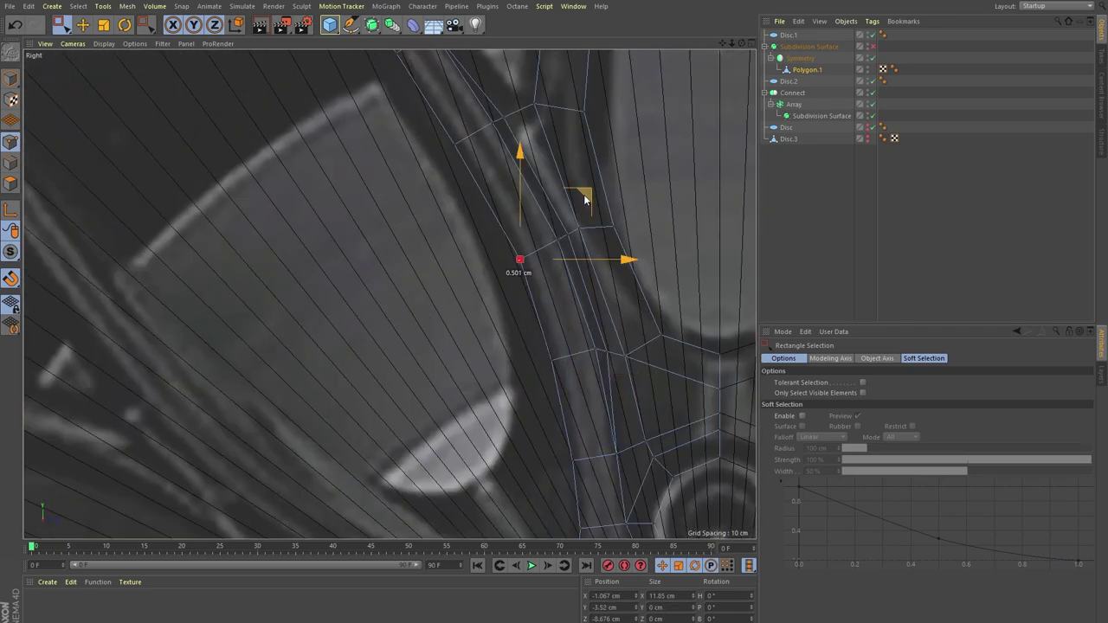
# - Make the rim disc editable and add a loop cut across the rim ring
pyautogui.moveTo(547, 101); pyautogui.dragTo(645, 137)
pyautogui.press('c')
pyautogui.press('k')
pyautogui.press('l')
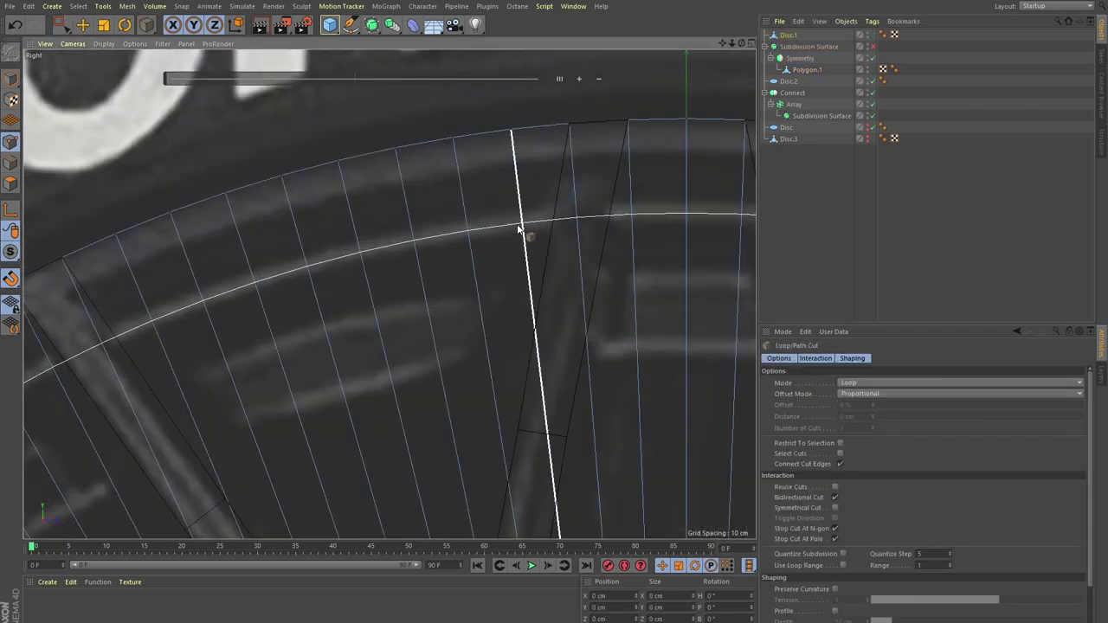
pyautogui.click(524, 227)
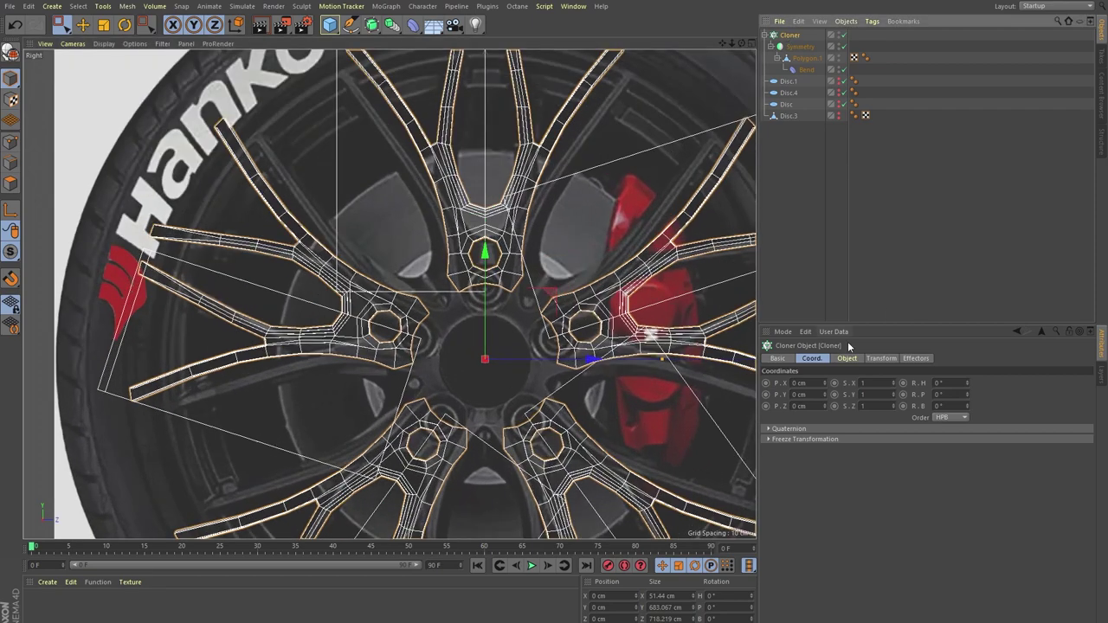
# - Set the Cloner radius to 135.6 cm, re-enable Bend, and pull Symmetry out of the Cloner
pyautogui.moveTo(868, 457); pyautogui.dragTo(831, 446)
pyautogui.scroll(10, 413, 244)
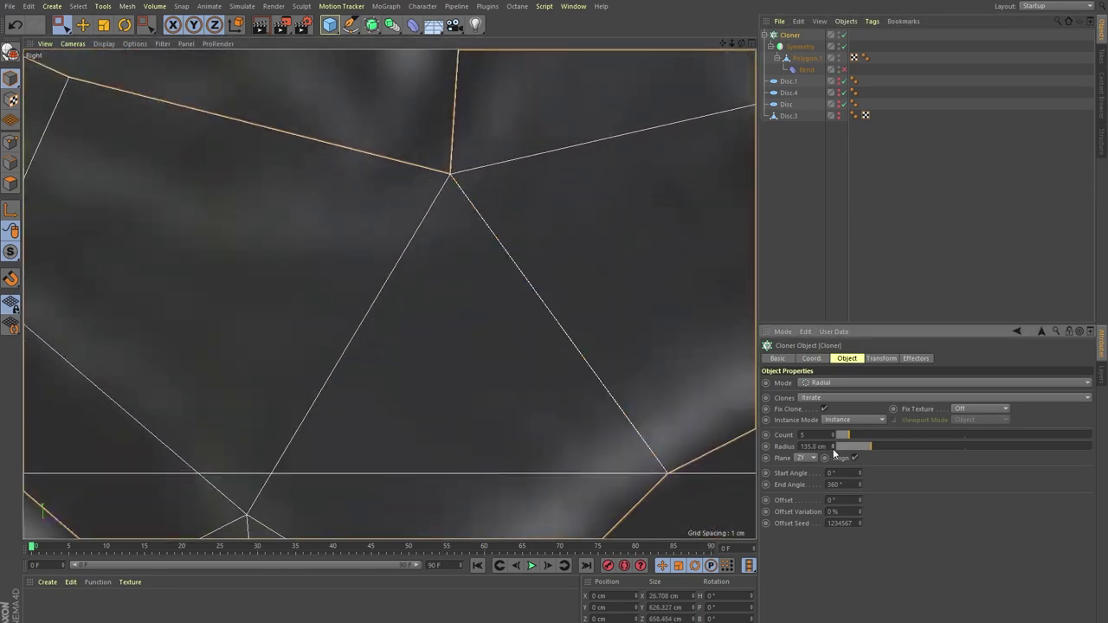
pyautogui.click(844, 70)
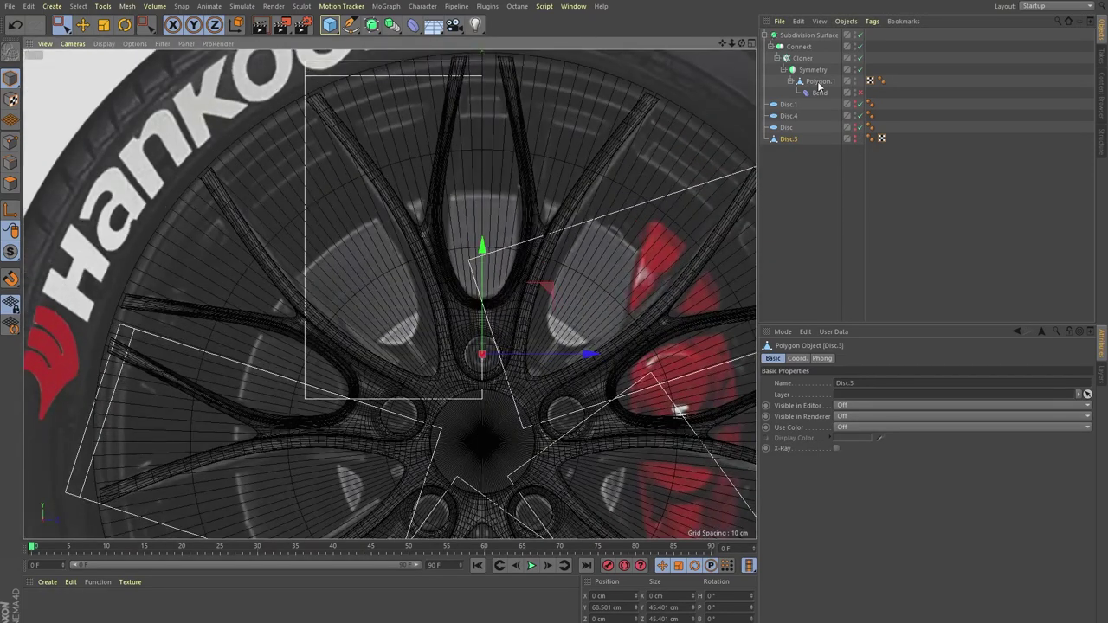
pyautogui.moveTo(806, 12); pyautogui.dragTo(805, 35)
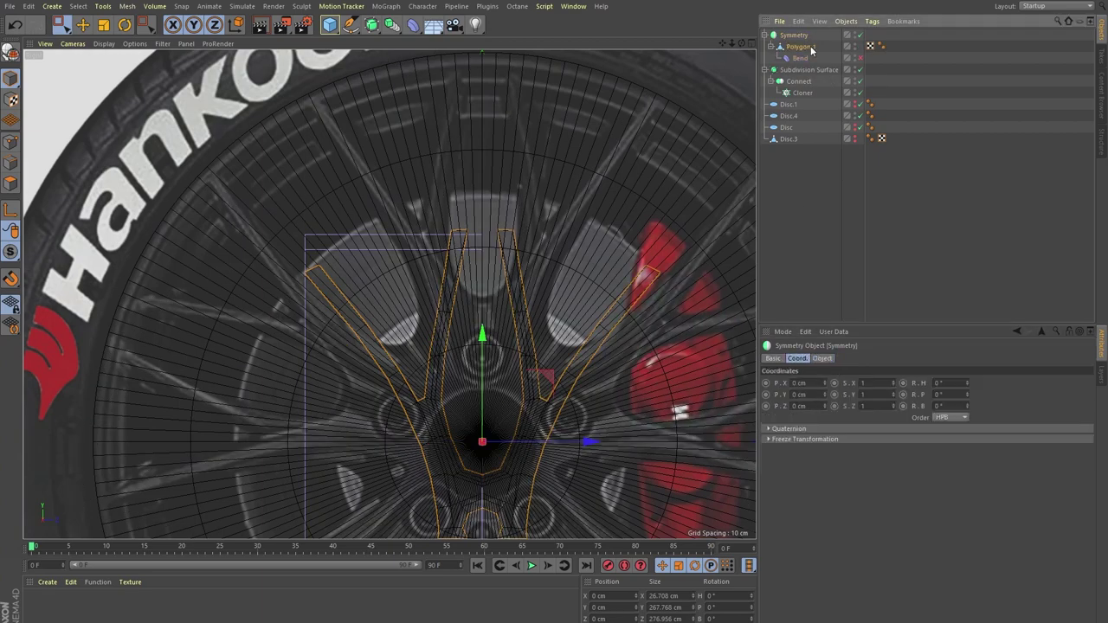
# - Lift Disc.4, raise Symmetry to 2.869 cm on Y, and add loop cuts to the rim section
pyautogui.moveTo(470, 450); pyautogui.dragTo(475, 401)
pyautogui.click(854, 37)
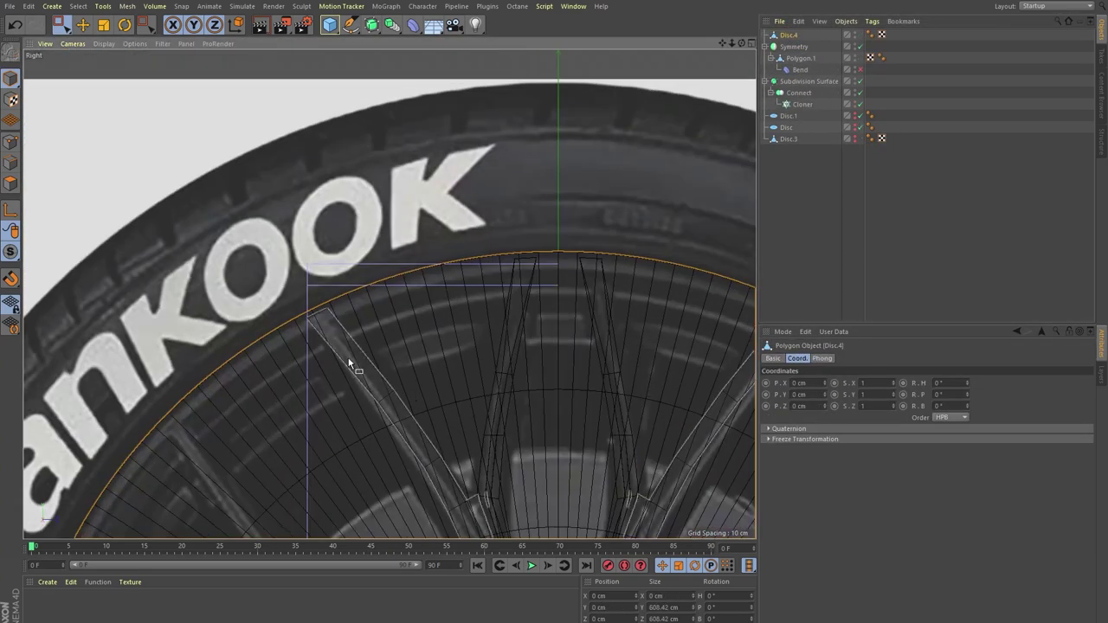
pyautogui.click(378, 343)
pyautogui.press('e')
pyautogui.scroll(5, 415, 248)
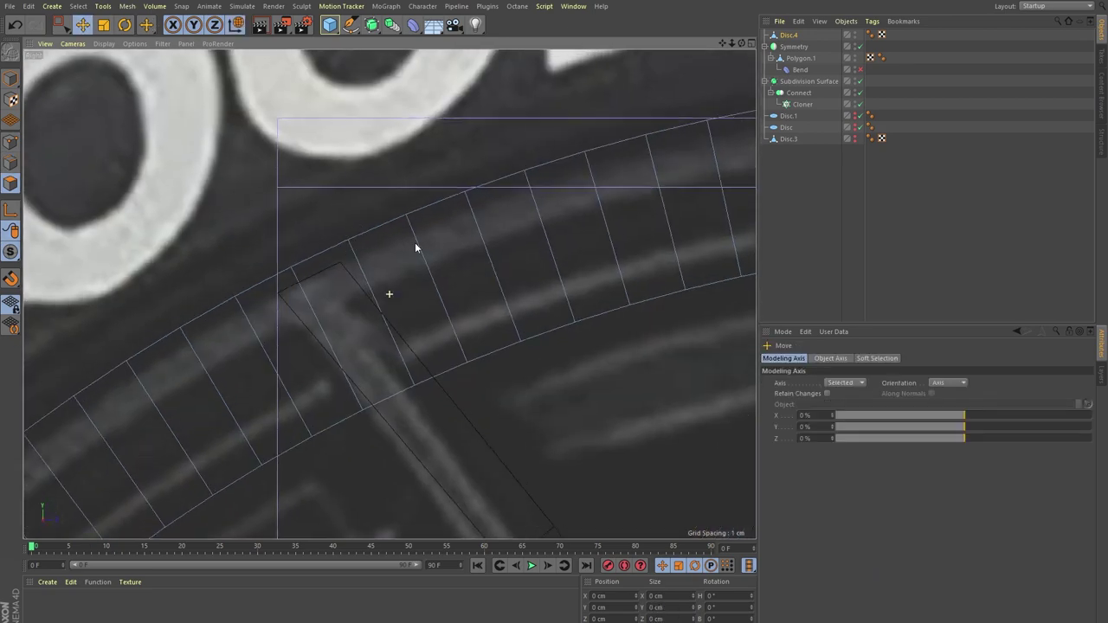
pyautogui.press('k')
pyautogui.press('l')
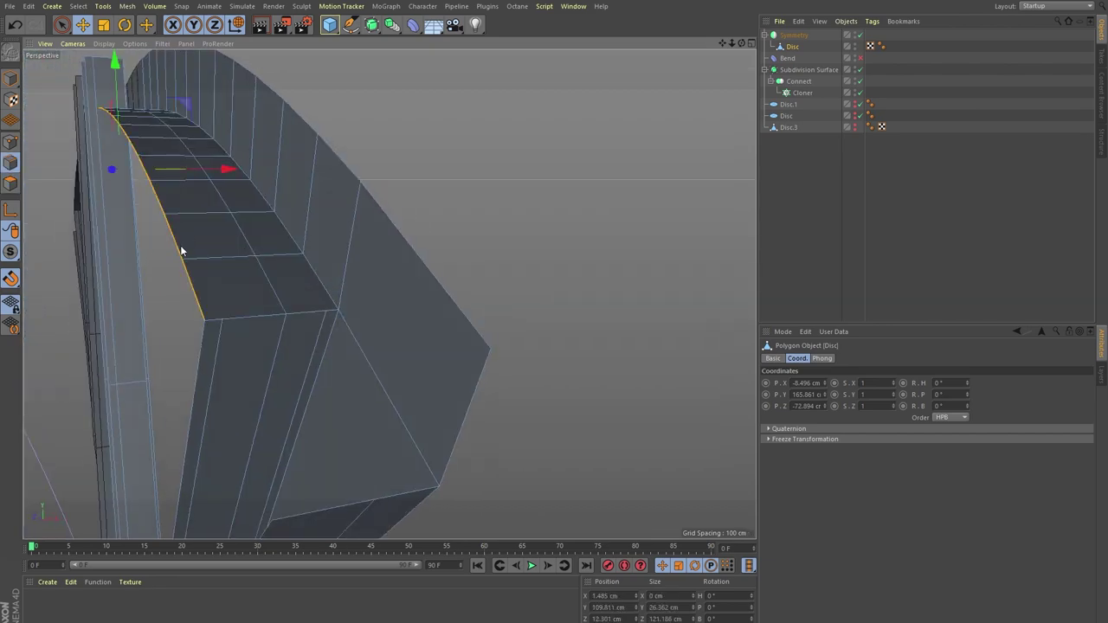
# - Frame the spoke-rim arc in the single Right view, ready for line cutting
pyautogui.moveTo(201, 288)
pyautogui.keyDown('alt'); pyautogui.mouseDown()
pyautogui.moveTo(309, 232)
pyautogui.moveTo(497, 396)
pyautogui.moveTo(398, 320)
pyautogui.mouseUp(); pyautogui.keyUp('alt')
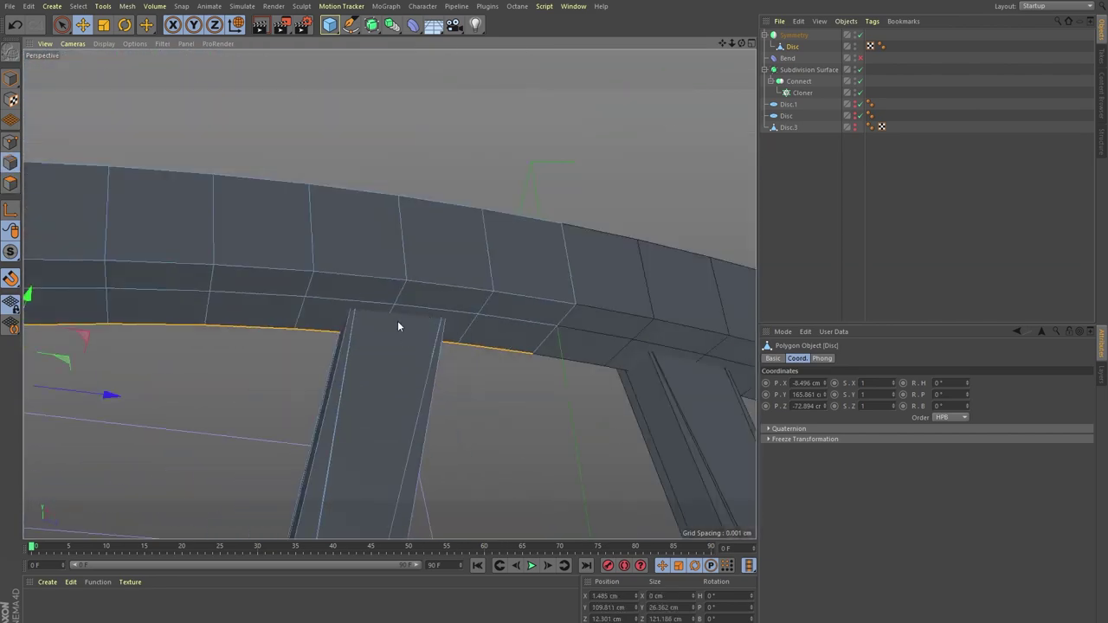
pyautogui.press('k')
pyautogui.press('l')
pyautogui.keyDown('alt'); pyautogui.moveTo(327, 314); pyautogui.dragTo(282, 346); pyautogui.keyUp('alt')
pyautogui.press('k')
pyautogui.press('k')
pyautogui.press('F5')
pyautogui.press('F3')
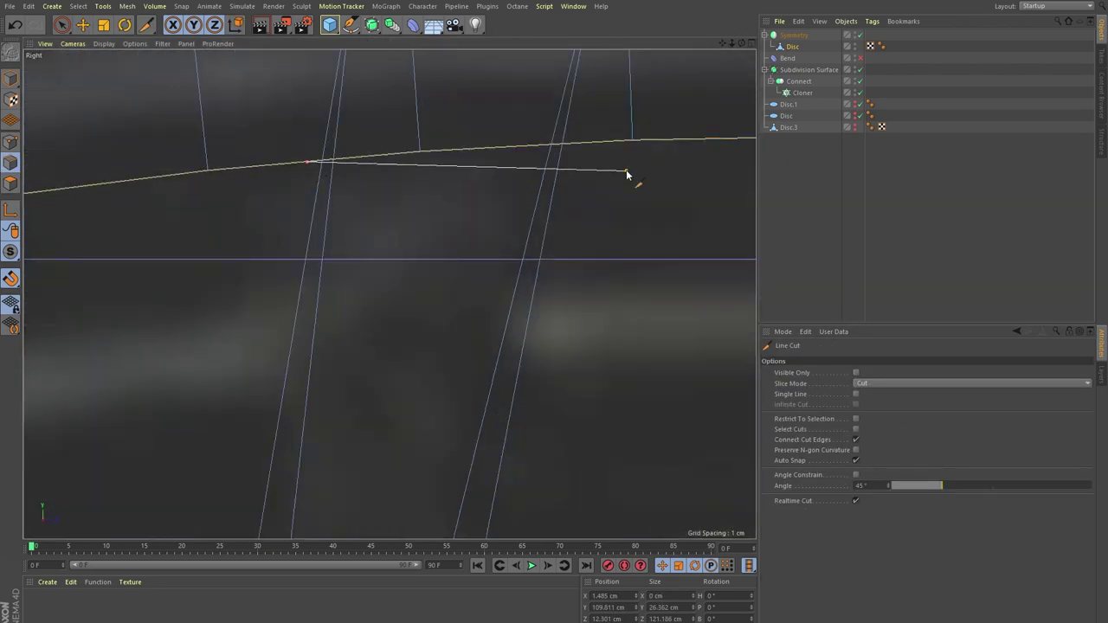
# - Select the edge loop around the spoke top and inspect it in perspective
pyautogui.press('F1')
pyautogui.keyDown('alt'); pyautogui.moveTo(179, 69); pyautogui.dragTo(512, 240); pyautogui.keyUp('alt')
pyautogui.press('u')
pyautogui.press('l')
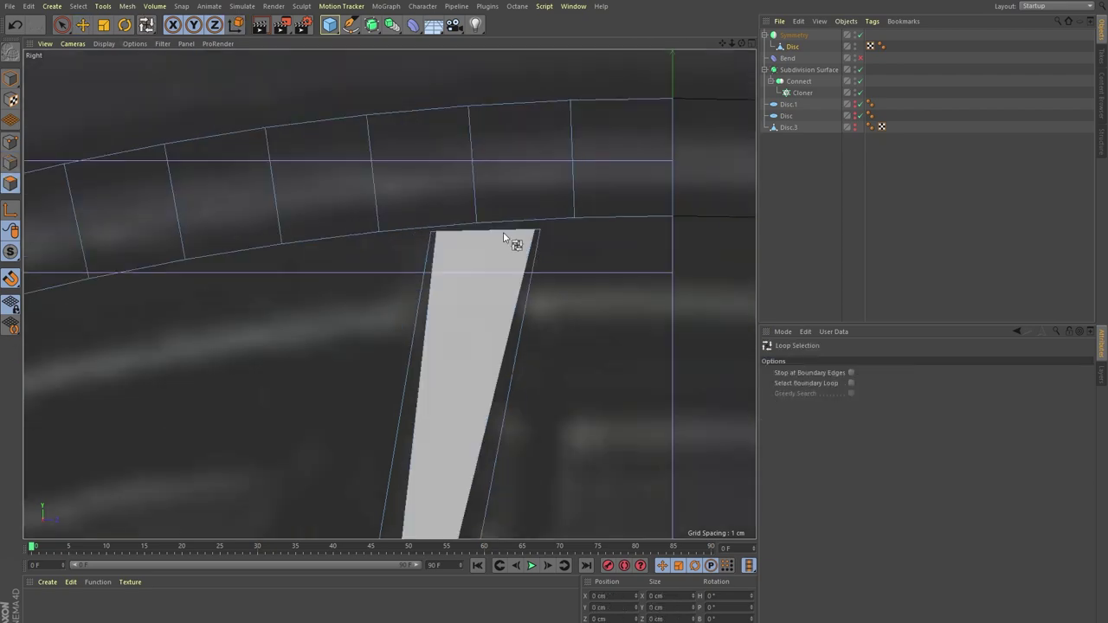
pyautogui.scroll(3, 381, 140)
pyautogui.moveTo(382, 141)
pyautogui.keyDown('alt'); pyautogui.mouseDown()
pyautogui.moveTo(437, 233)
pyautogui.moveTo(402, 197)
pyautogui.moveTo(81, 51)
pyautogui.mouseUp(); pyautogui.keyUp('alt')
pyautogui.scroll(3, 490, 342)
# - Slice a line across the spoke top and move its corner vertex up toward the rim
pyautogui.click(480, 346)
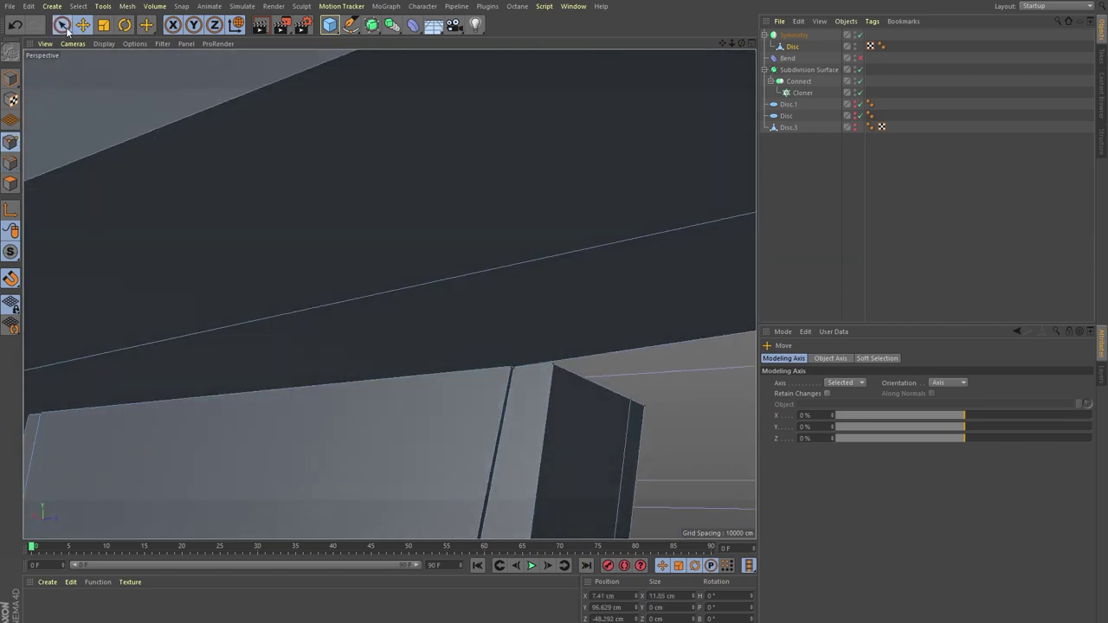
pyautogui.moveTo(558, 363)
pyautogui.keyDown('alt'); pyautogui.mouseDown()
pyautogui.moveTo(326, 337)
pyautogui.moveTo(366, 291)
pyautogui.moveTo(633, 272)
pyautogui.moveTo(545, 333)
pyautogui.moveTo(384, 284)
pyautogui.moveTo(502, 254)
pyautogui.mouseUp(); pyautogui.keyUp('alt')
pyautogui.press('m')
pyautogui.press('o')
pyautogui.press('space')
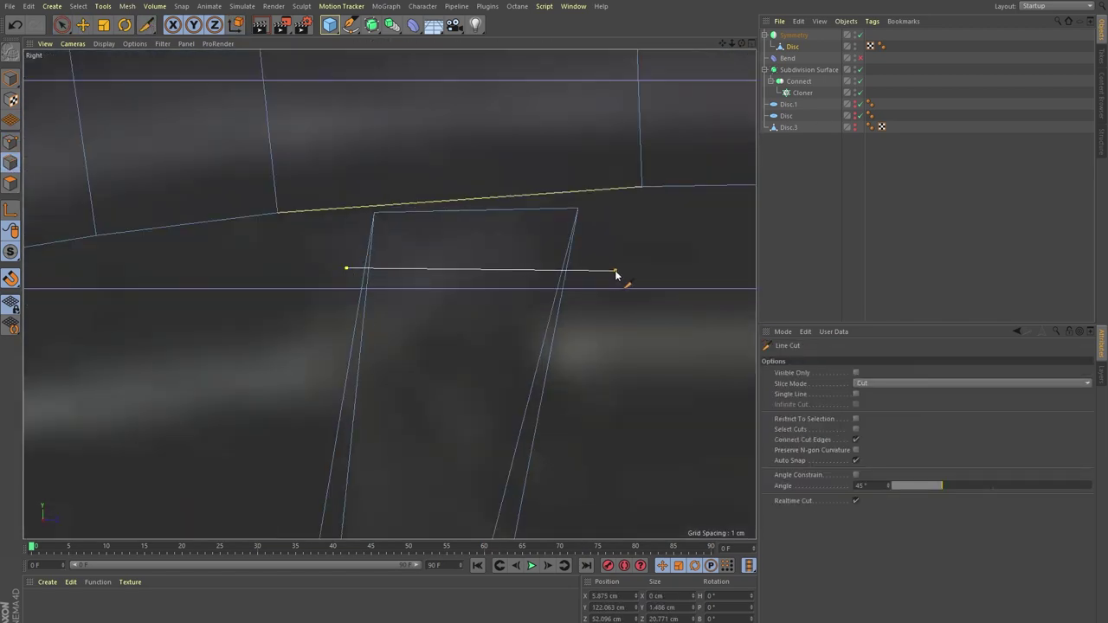
pyautogui.moveTo(618, 280)
pyautogui.keyDown('alt'); pyautogui.mouseDown()
pyautogui.moveTo(211, 317)
pyautogui.moveTo(9, 194)
pyautogui.mouseUp(); pyautogui.keyUp('alt')
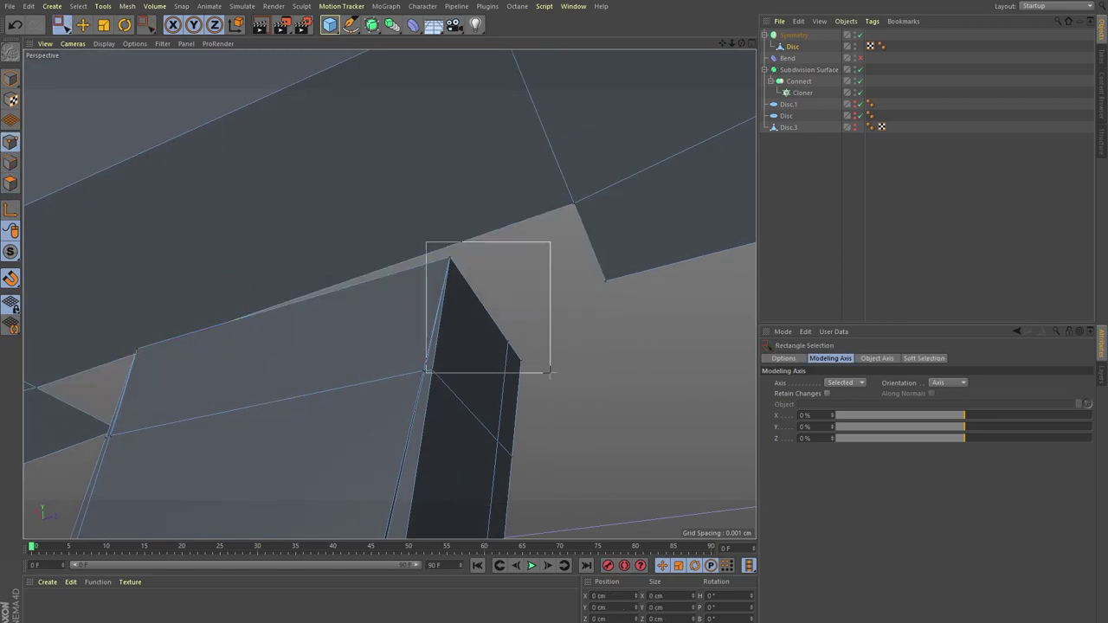
pyautogui.moveTo(547, 372); pyautogui.dragTo(547, 372)
pyautogui.moveTo(547, 373)
pyautogui.keyDown('alt'); pyautogui.mouseDown()
pyautogui.moveTo(340, 332)
pyautogui.moveTo(408, 272)
pyautogui.moveTo(477, 247)
pyautogui.moveTo(315, 231)
pyautogui.mouseUp(); pyautogui.keyUp('alt')
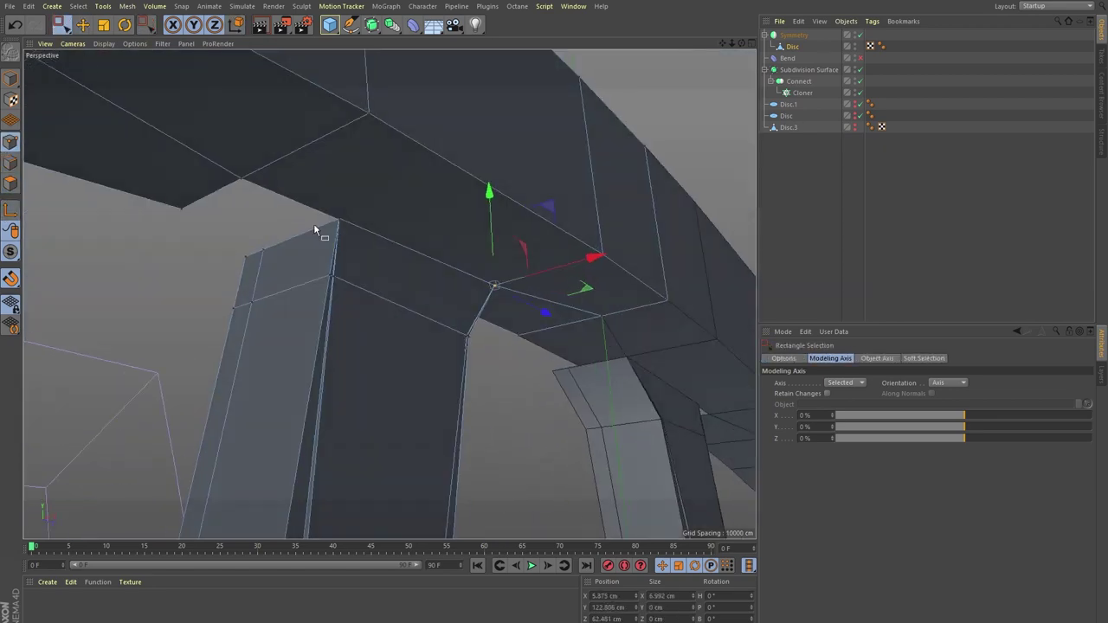
pyautogui.moveTo(213, 195)
pyautogui.keyDown('alt'); pyautogui.mouseDown()
pyautogui.moveTo(247, 136)
pyautogui.moveTo(322, 216)
pyautogui.moveTo(486, 197)
pyautogui.moveTo(482, 141)
pyautogui.mouseUp(); pyautogui.keyUp('alt')
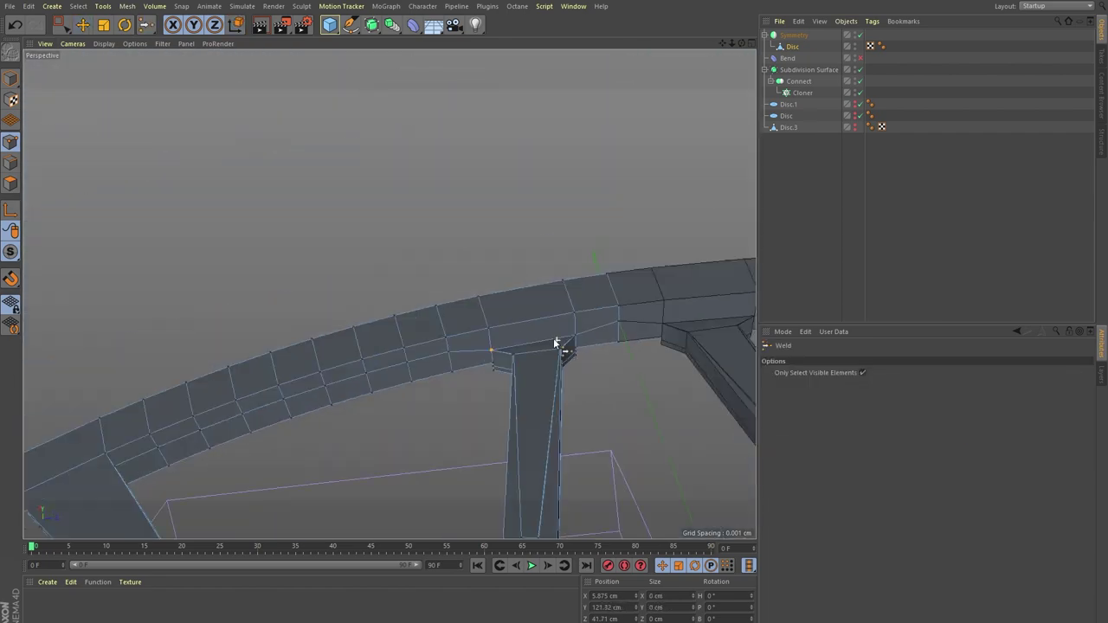
pyautogui.moveTo(555, 343)
pyautogui.keyDown('alt'); pyautogui.mouseDown()
pyautogui.moveTo(225, 364)
pyautogui.moveTo(455, 149)
pyautogui.moveTo(517, 171)
pyautogui.moveTo(70, 64)
pyautogui.mouseUp(); pyautogui.keyUp('alt')
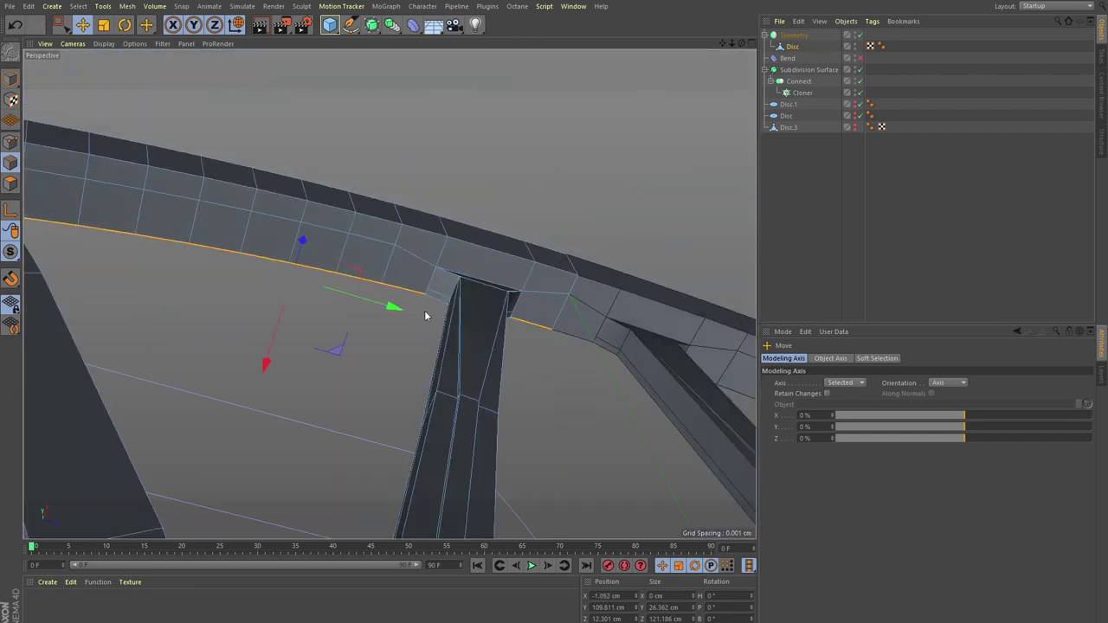
# - Select the Disc mesh and put the spoke Symmetry back under the Cloner
pyautogui.moveTo(424, 316)
pyautogui.keyDown('alt'); pyautogui.mouseDown()
pyautogui.moveTo(441, 306)
pyautogui.moveTo(390, 360)
pyautogui.mouseUp(); pyautogui.keyUp('alt')
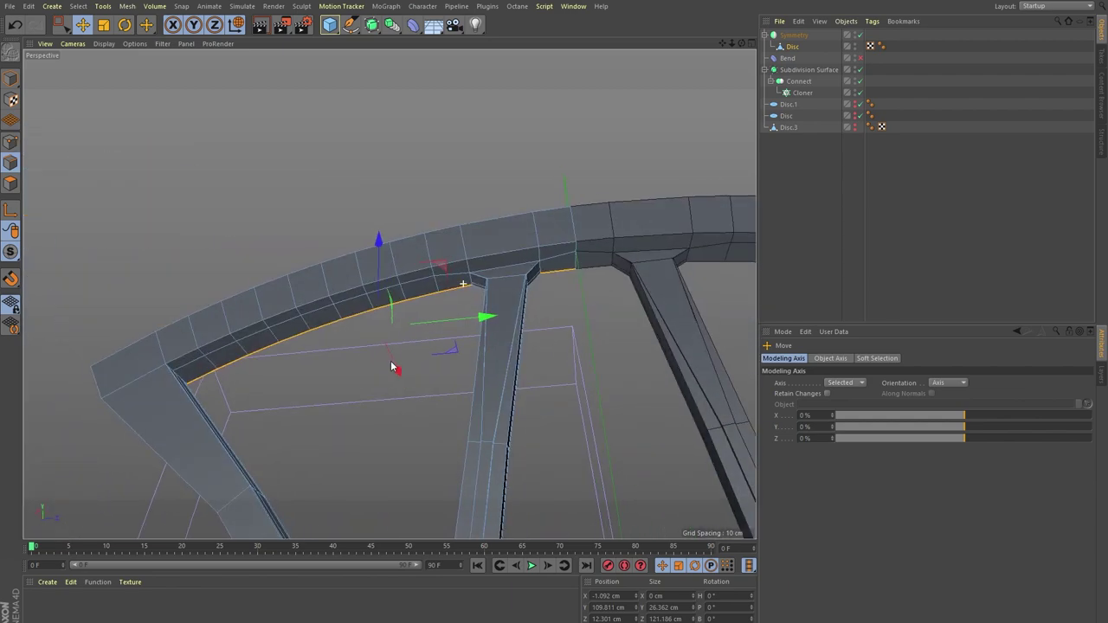
pyautogui.moveTo(390, 360)
pyautogui.keyDown('alt'); pyautogui.mouseDown(button='right')
pyautogui.moveTo(610, 210)
pyautogui.moveTo(638, 317)
pyautogui.mouseUp(button='right'); pyautogui.keyUp('alt')
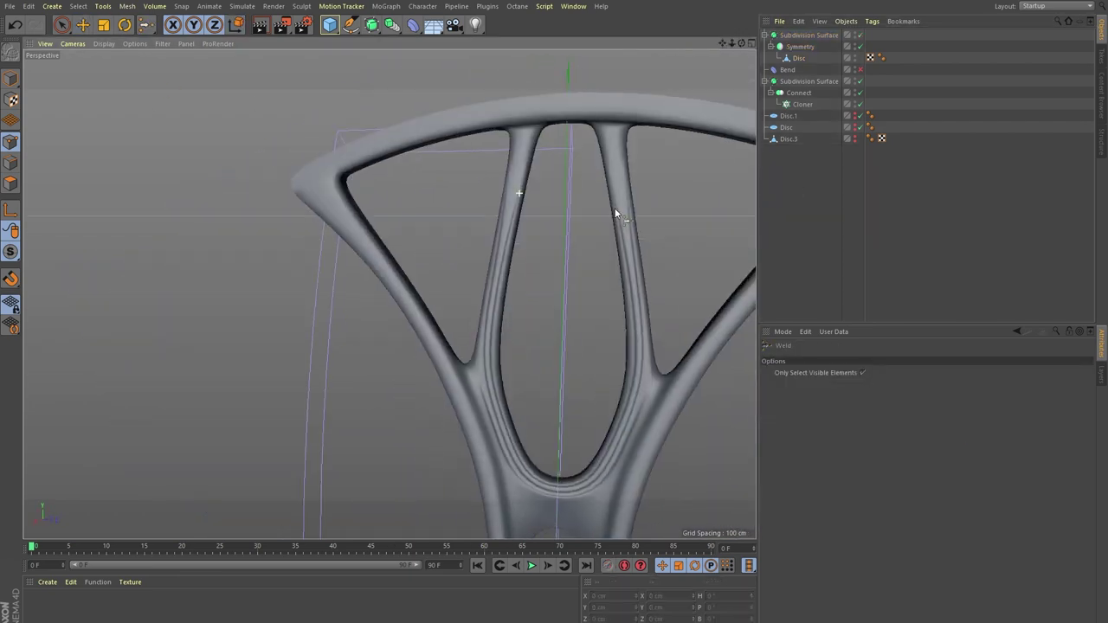
pyautogui.click(881, 58)
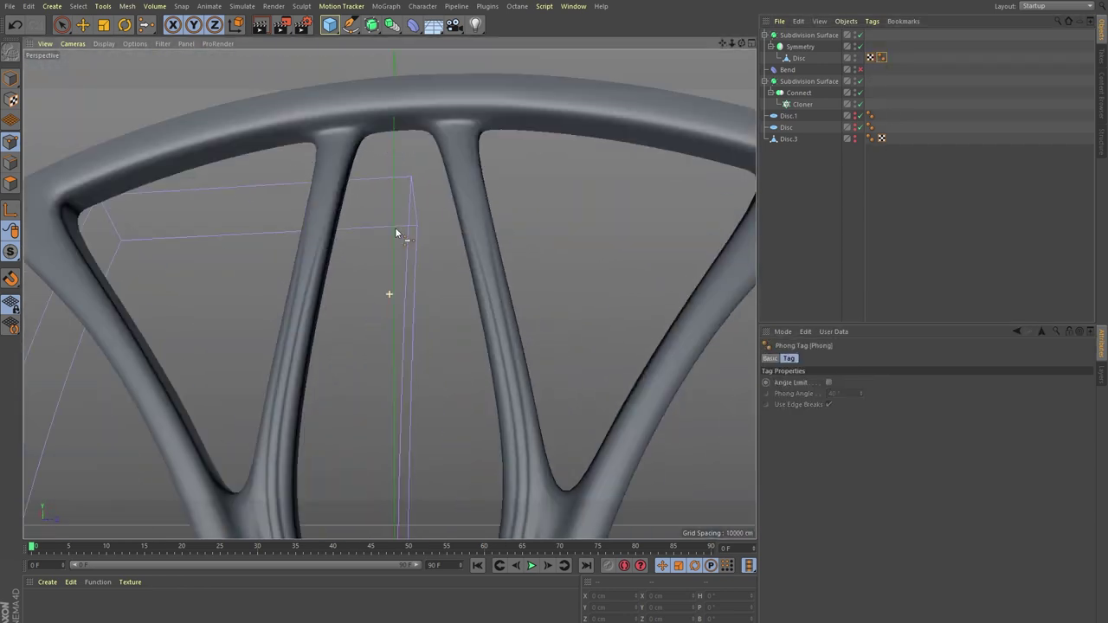
pyautogui.scroll(-5, 450, 178)
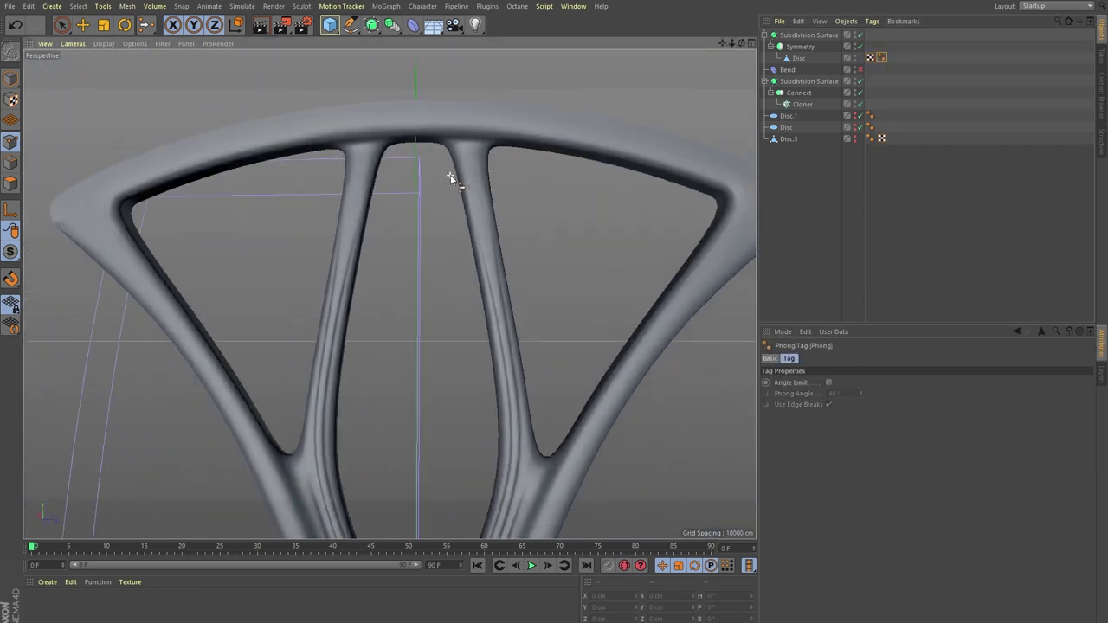
pyautogui.click(771, 54)
pyautogui.moveTo(799, 90); pyautogui.dragTo(801, 92)
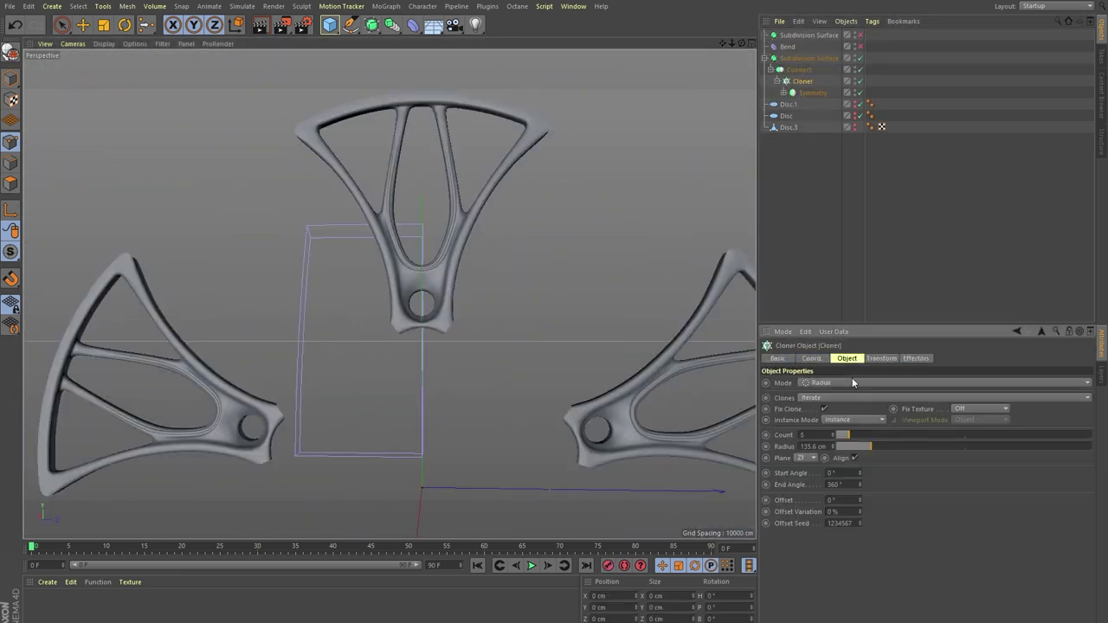
# - Spread the spoke clones out by widening the Cloner radius to 167.2 cm
pyautogui.moveTo(869, 445); pyautogui.dragTo(839, 448)
pyautogui.moveTo(504, 379); pyautogui.dragTo(505, 239, button='middle')
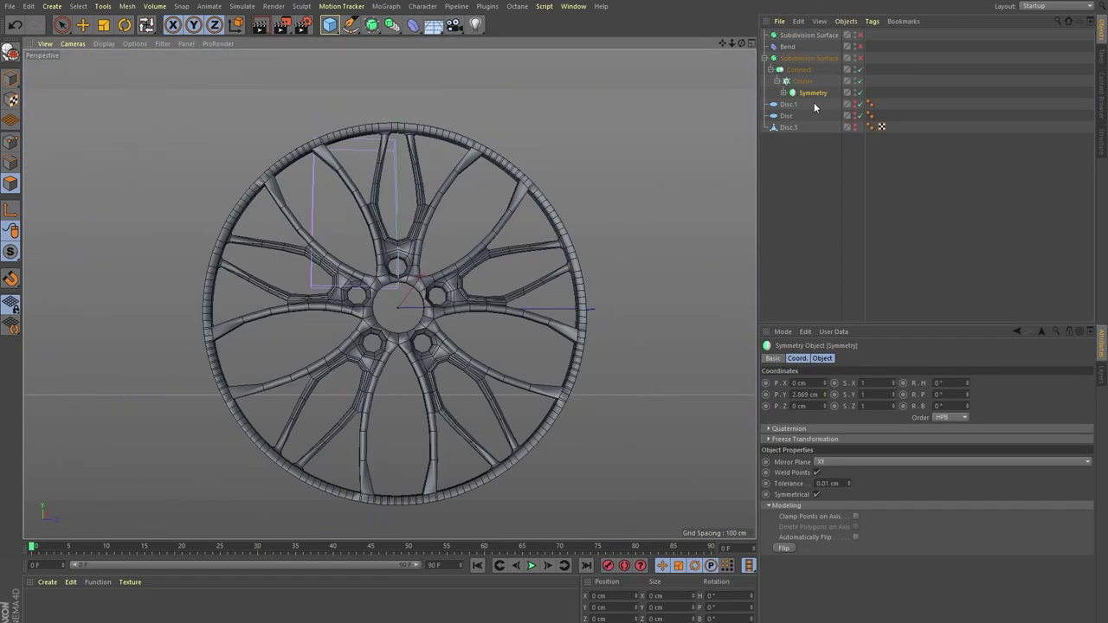
pyautogui.click(802, 81)
pyautogui.moveTo(841, 526); pyautogui.dragTo(865, 526)
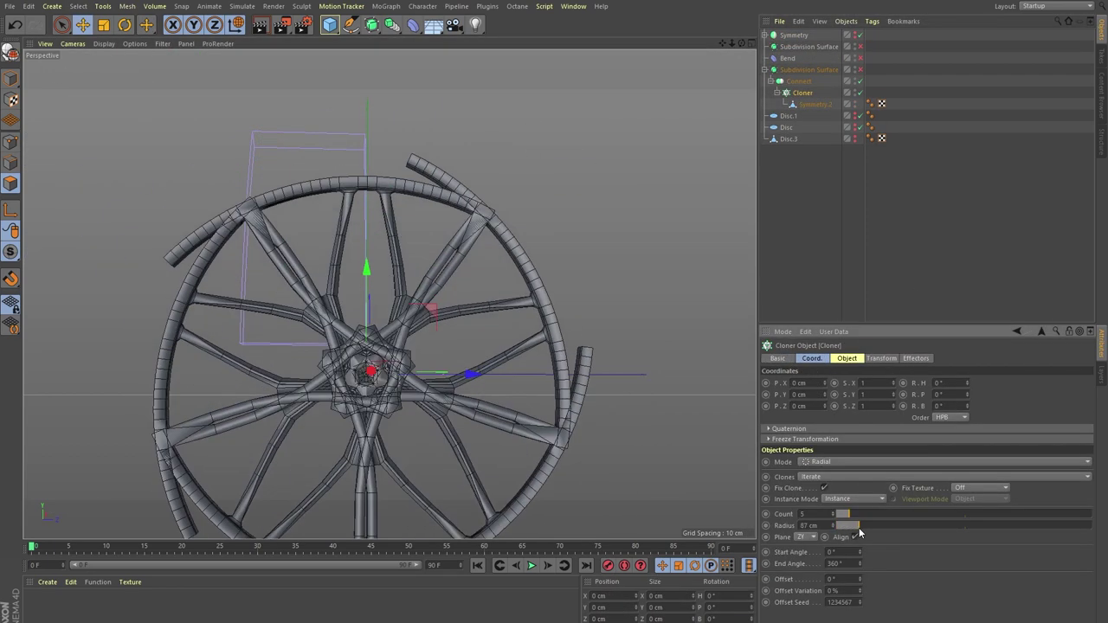
pyautogui.moveTo(859, 530); pyautogui.dragTo(878, 525)
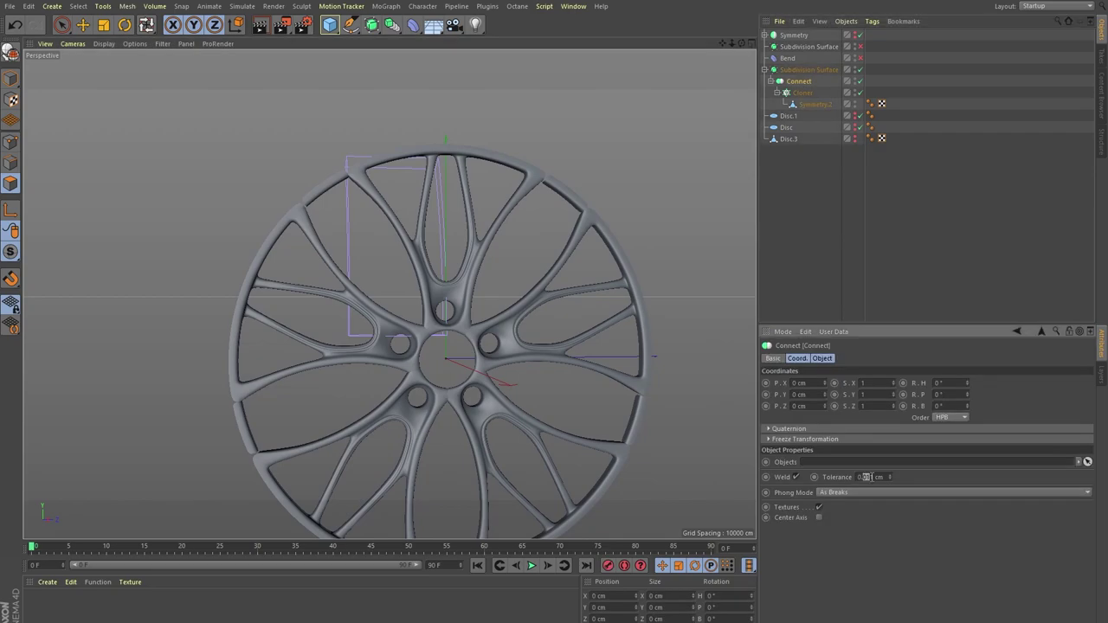
# - Place the Bend deformer under Symmetry.2 so each cloned spoke is bent
pyautogui.scroll(5, 456, 332)
pyautogui.scroll(5, 236, 254)
pyautogui.scroll(5, 374, 198)
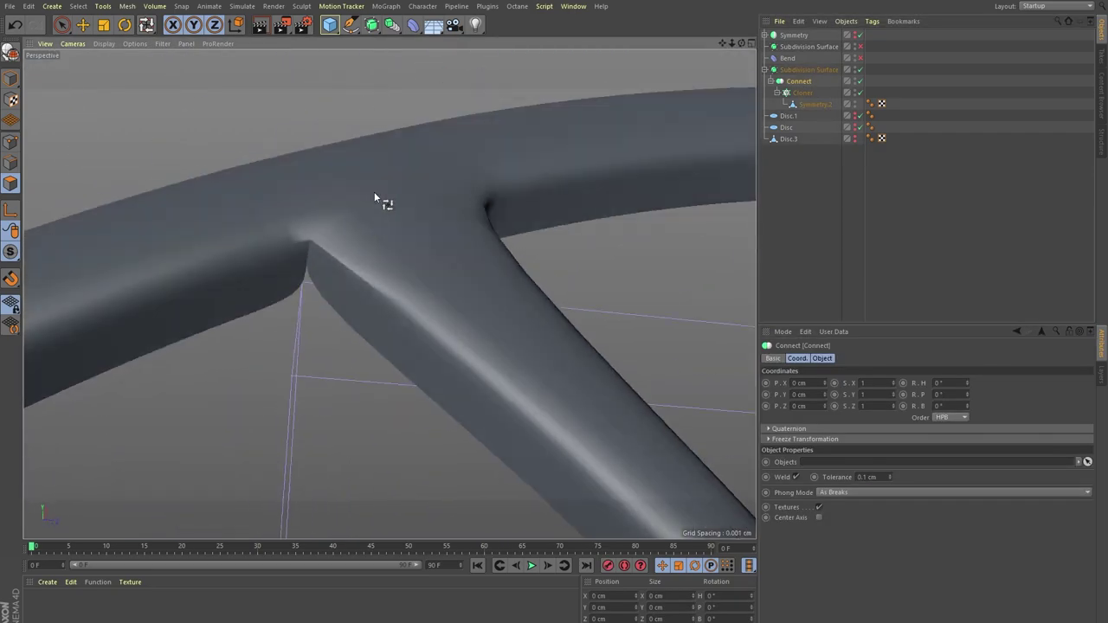
pyautogui.scroll(-3, 346, 223)
pyautogui.scroll(-5, 495, 289)
pyautogui.click(494, 289)
pyautogui.scroll(-3, 476, 321)
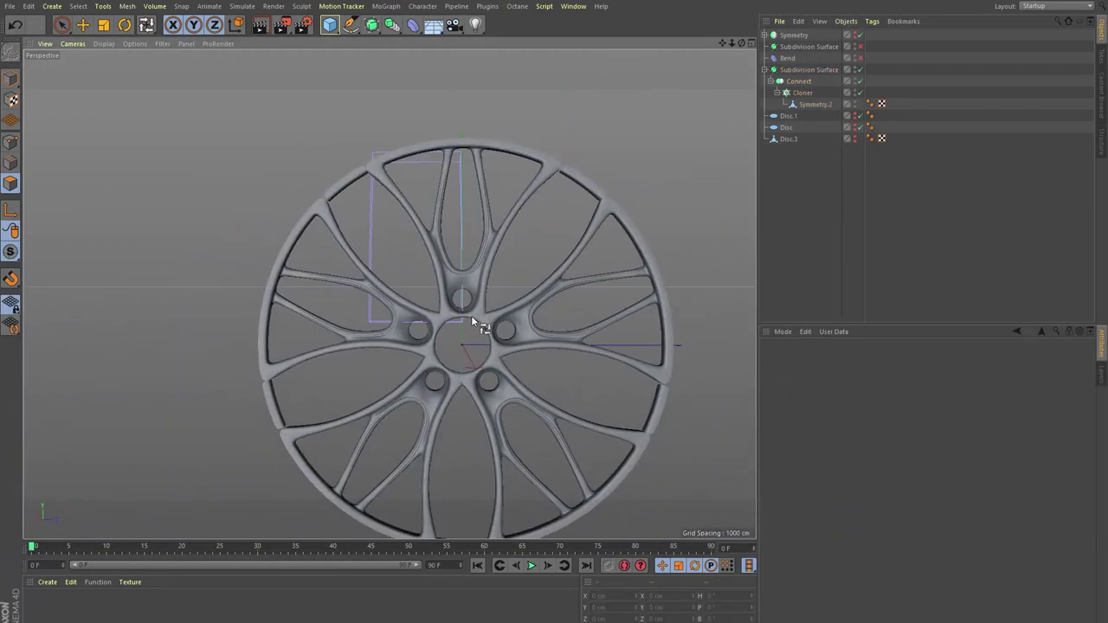
pyautogui.scroll(10, 475, 321)
pyautogui.scroll(-10, 300, 140)
pyautogui.moveTo(301, 140)
pyautogui.keyDown('alt'); pyautogui.mouseDown()
pyautogui.moveTo(384, 260)
pyautogui.moveTo(618, 187)
pyautogui.mouseUp(); pyautogui.keyUp('alt')
pyautogui.moveTo(788, 58); pyautogui.dragTo(814, 104)
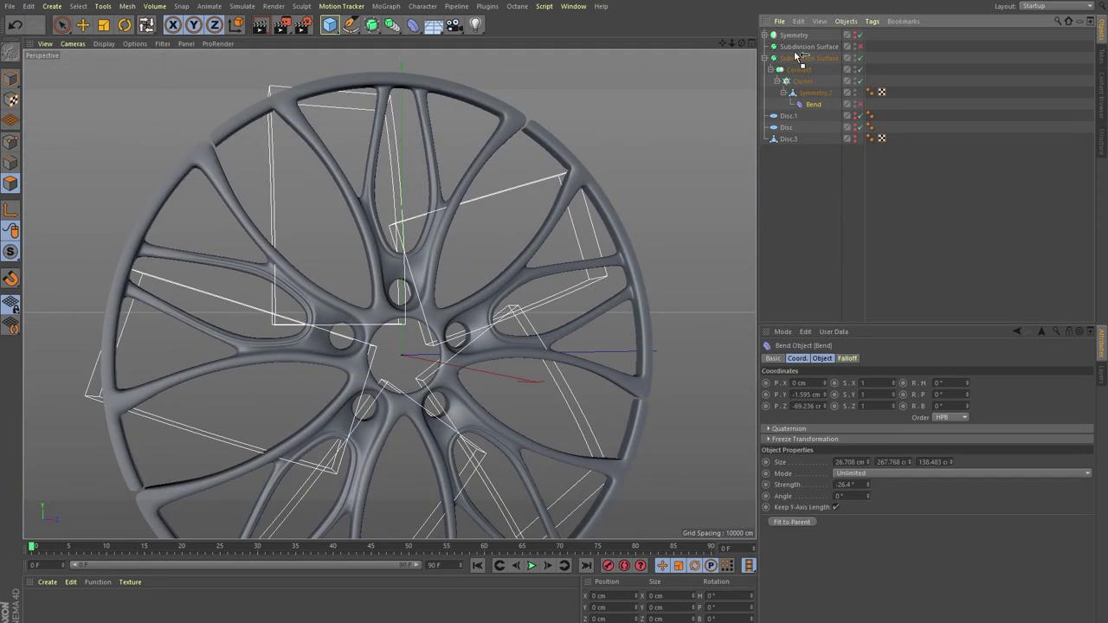
# - Weld the first stray point onto the rim at a spoke junction
pyautogui.scroll(10, 198, 188)
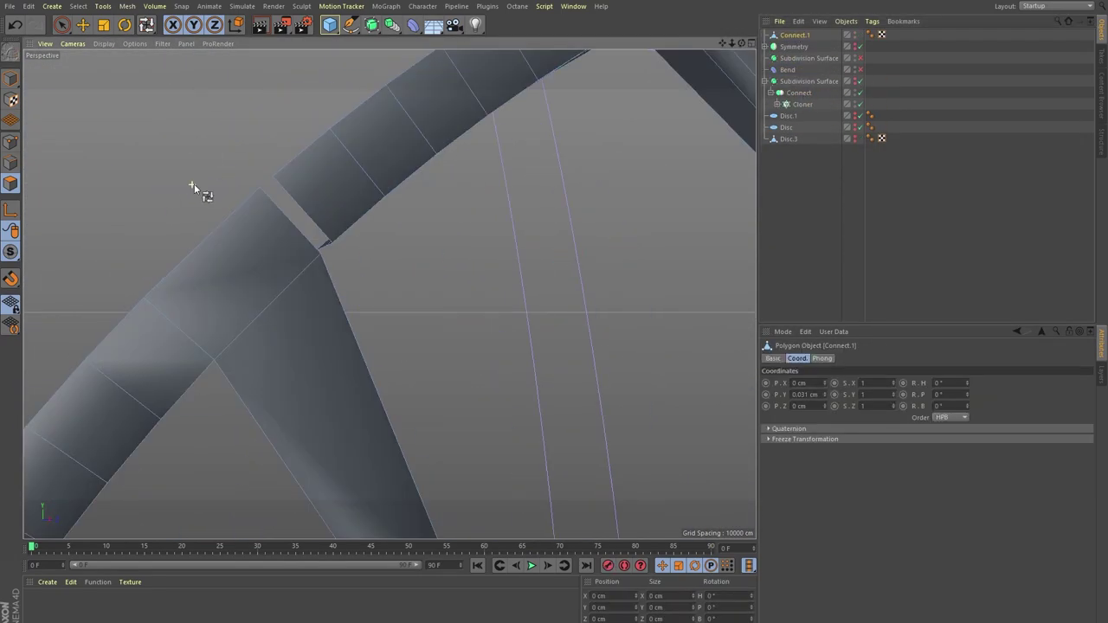
pyautogui.click(277, 176)
pyautogui.press('s')
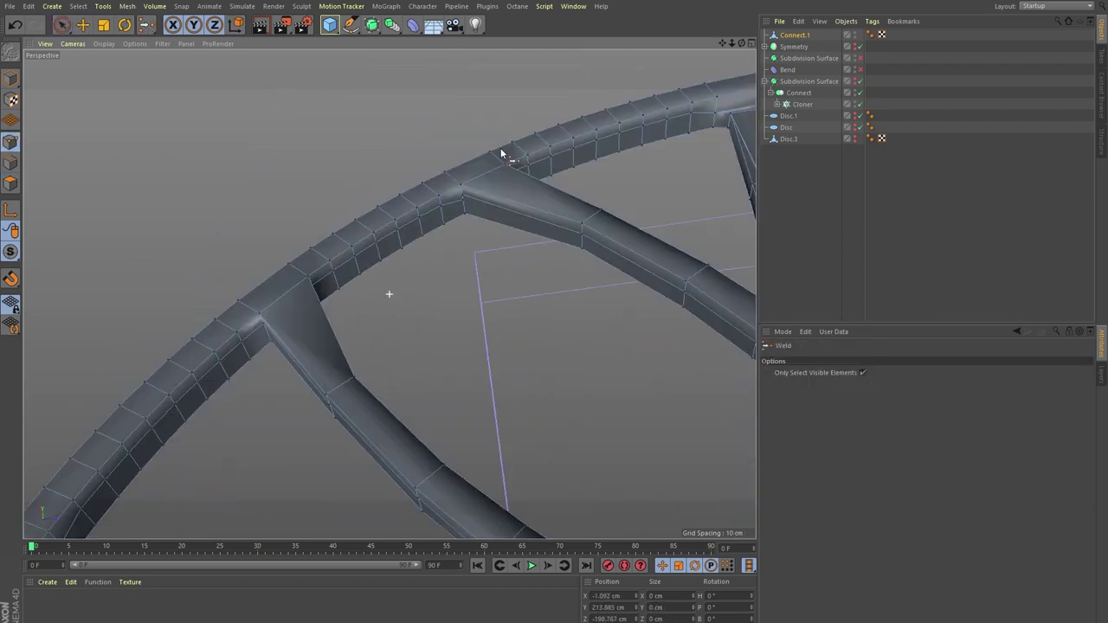
pyautogui.press('m')
pyautogui.press('q')
pyautogui.scroll(-5, 470, 265)
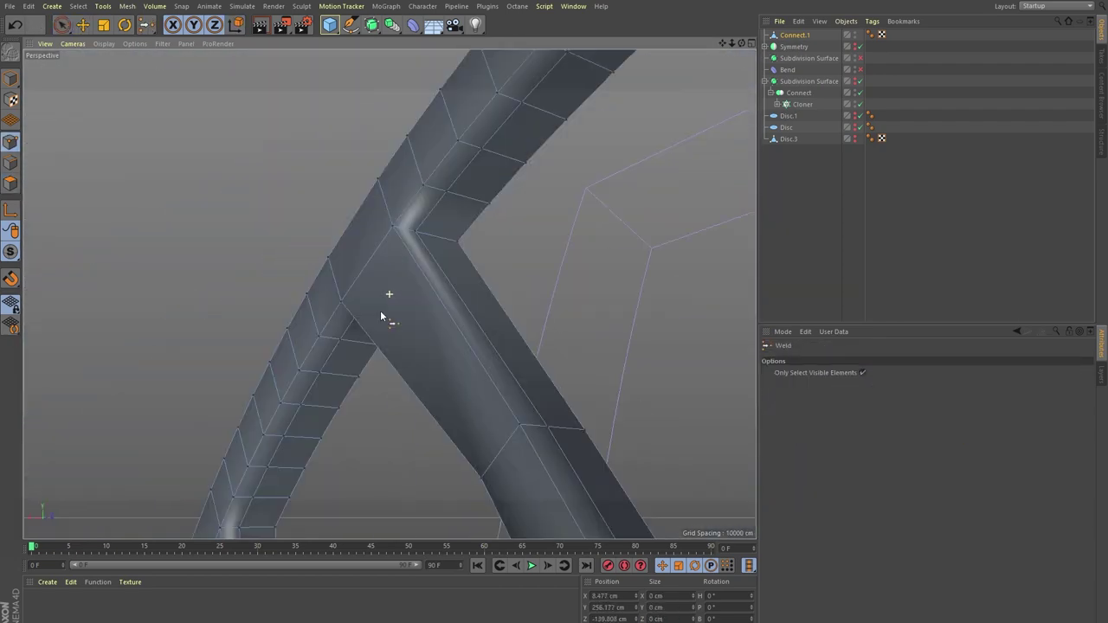
pyautogui.scroll(-3, 384, 314)
pyautogui.scroll(8, 535, 344)
pyautogui.scroll(-3, 535, 343)
pyautogui.scroll(-3, 486, 435)
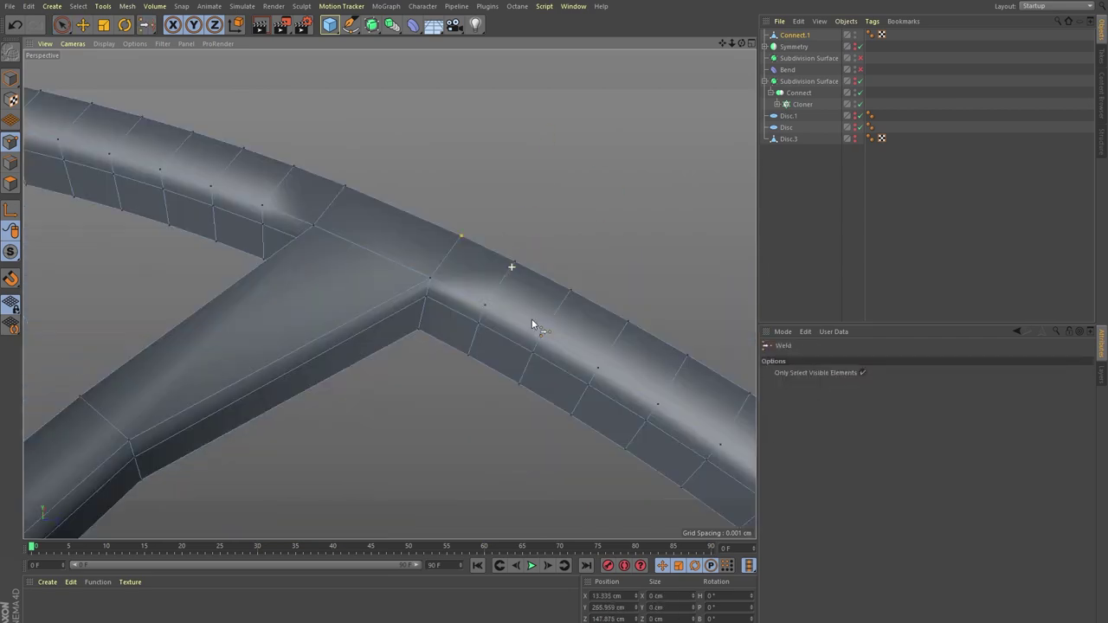
pyautogui.scroll(-3, 532, 318)
pyautogui.scroll(-3, 493, 313)
pyautogui.scroll(-3, 532, 442)
pyautogui.scroll(10, 672, 340)
# - Select and weld the remaining seam points at each spoke-rim junction
pyautogui.press('space')
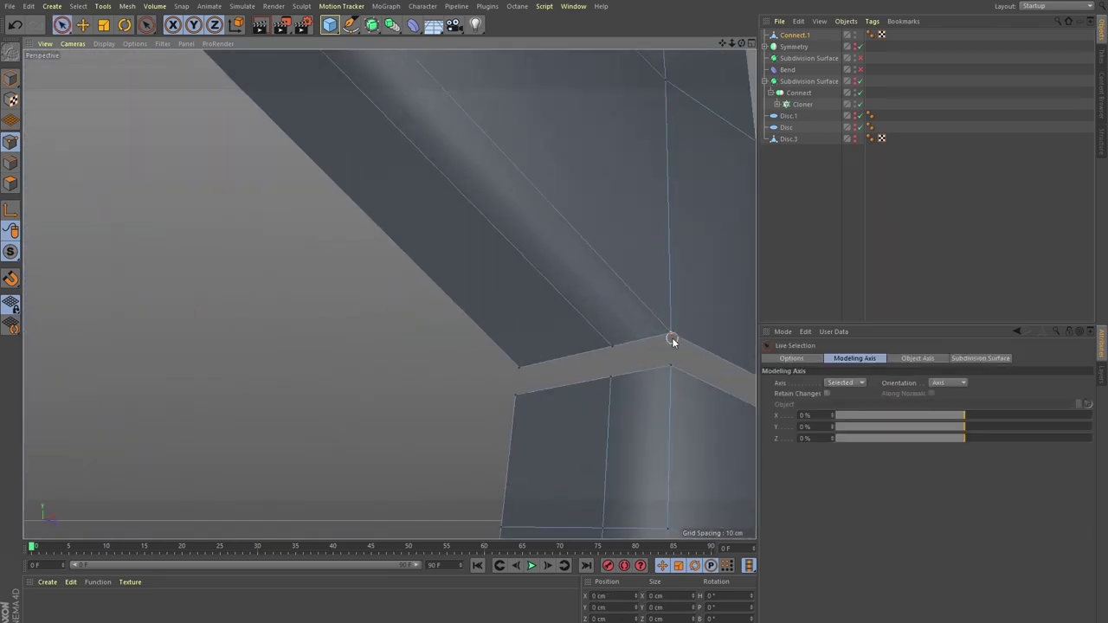
pyautogui.scroll(-3, 668, 372)
pyautogui.scroll(-2, 519, 420)
pyautogui.scroll(-4, 603, 403)
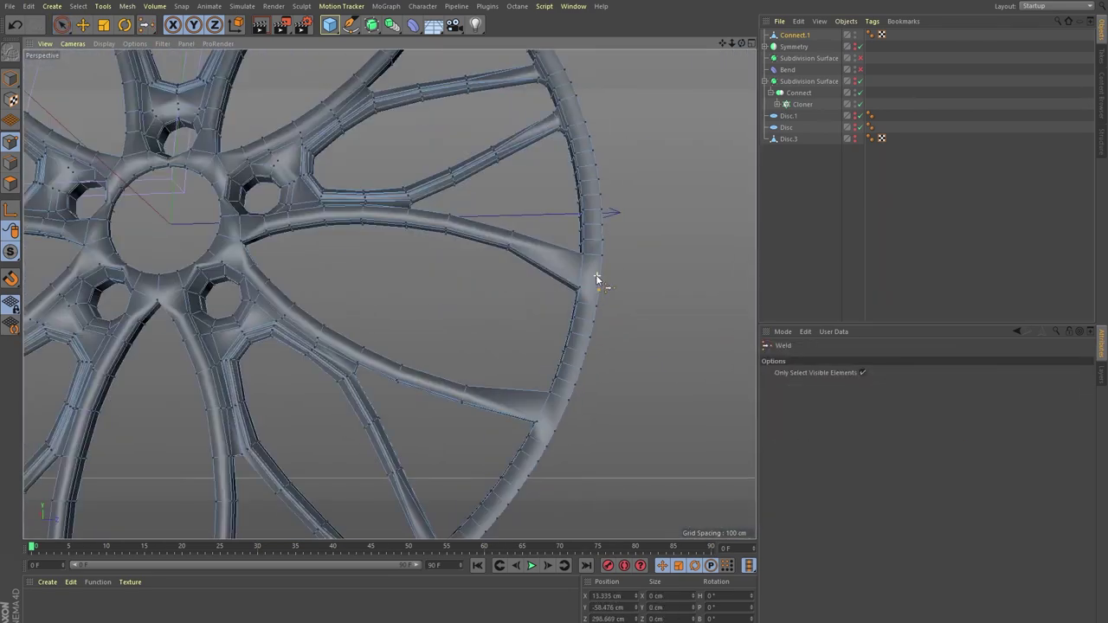
pyautogui.scroll(8, 599, 277)
pyautogui.press('space')
pyautogui.scroll(-3, 567, 435)
pyautogui.scroll(3, 563, 427)
pyautogui.press('space')
pyautogui.scroll(3, 563, 428)
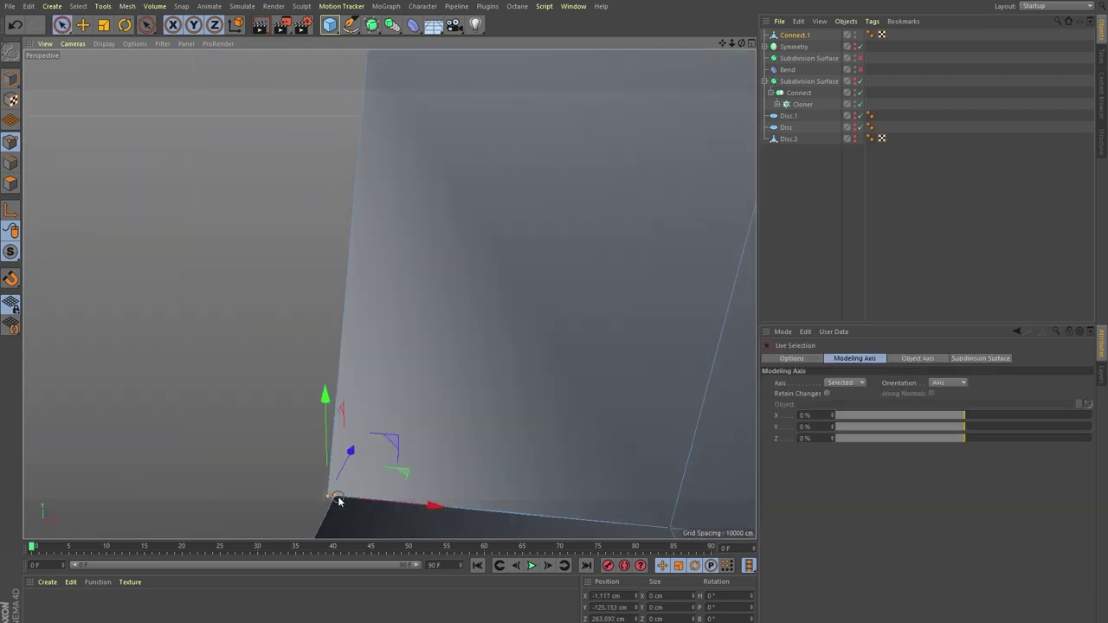
pyautogui.scroll(-3, 487, 448)
pyautogui.scroll(-3, 486, 448)
pyautogui.scroll(8, 321, 136)
pyautogui.press('space')
pyautogui.scroll(2, 496, 193)
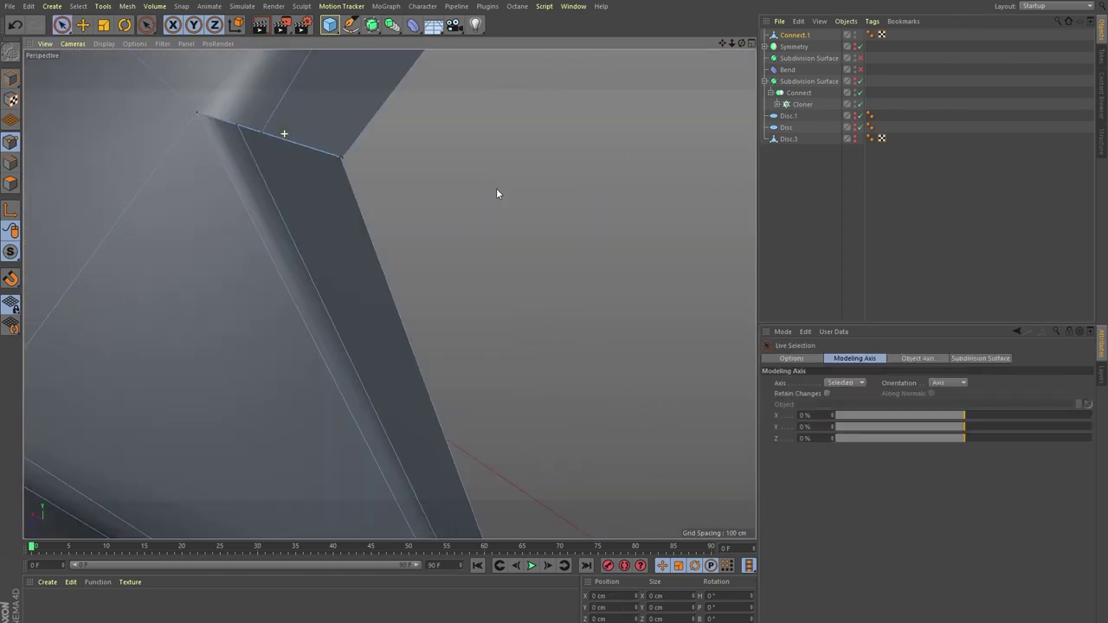
pyautogui.scroll(-3, 338, 158)
pyautogui.scroll(-3, 357, 95)
pyautogui.scroll(4, 535, 365)
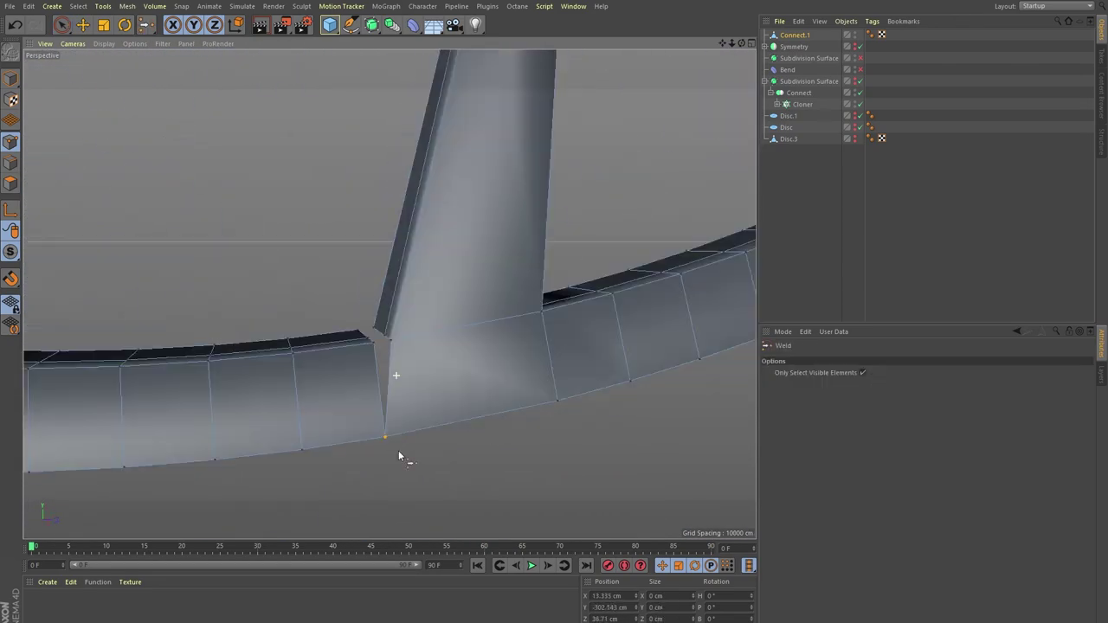
pyautogui.scroll(3, 398, 450)
pyautogui.press('space')
pyautogui.scroll(-3, 459, 327)
pyautogui.scroll(3, 141, 372)
pyautogui.press('space')
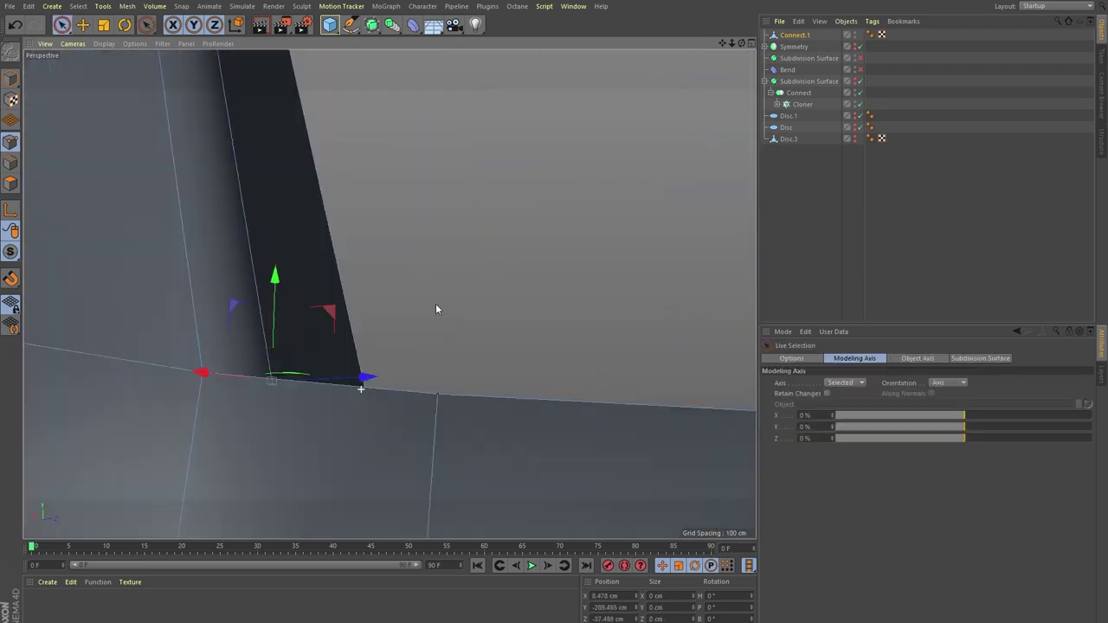
pyautogui.scroll(3, 438, 309)
pyautogui.press('space')
pyautogui.scroll(-3, 309, 350)
pyautogui.press('space')
pyautogui.scroll(3, 396, 160)
pyautogui.scroll(3, 355, 260)
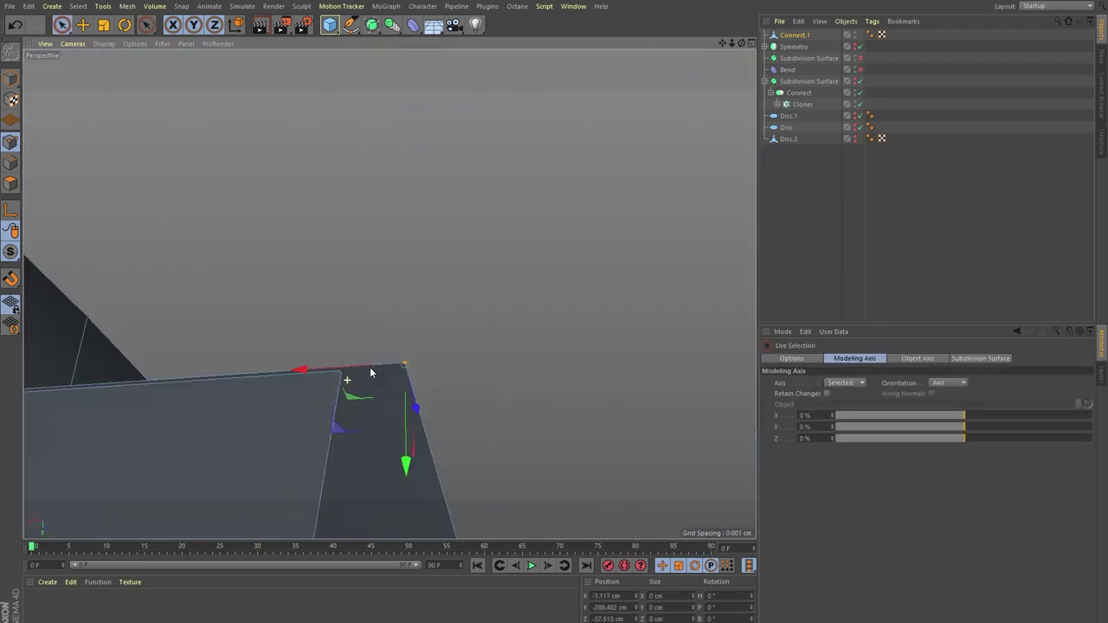
pyautogui.scroll(2, 370, 353)
pyautogui.scroll(-3, 369, 353)
pyautogui.press('space')
pyautogui.scroll(-3, 432, 329)
pyautogui.scroll(-2, 438, 181)
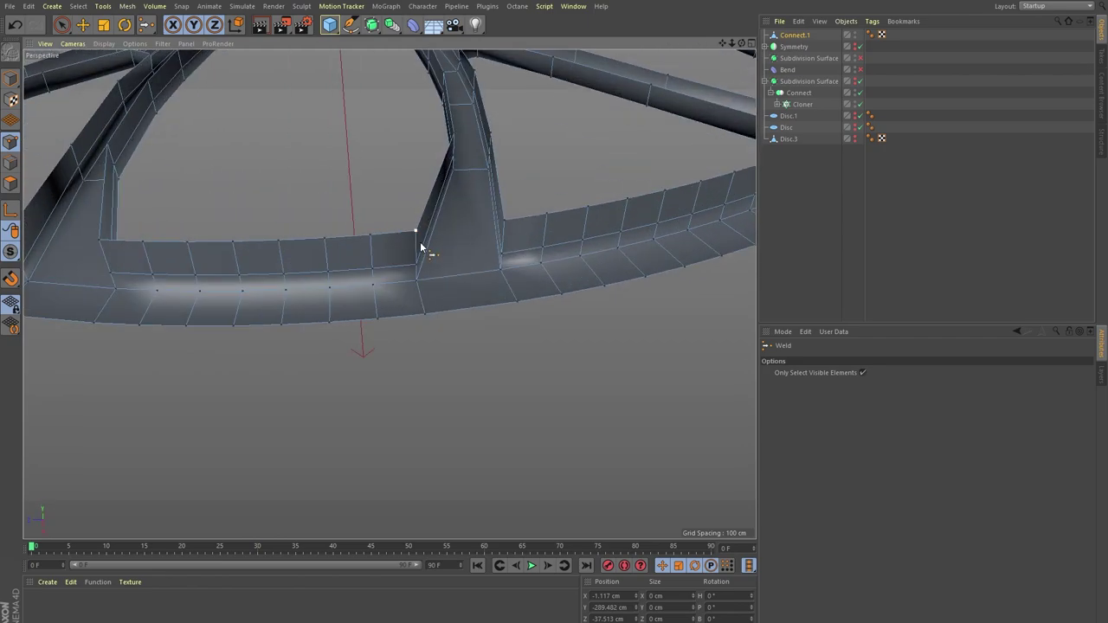
pyautogui.scroll(3, 519, 69)
pyautogui.scroll(-3, 485, 168)
pyautogui.scroll(3, 569, 269)
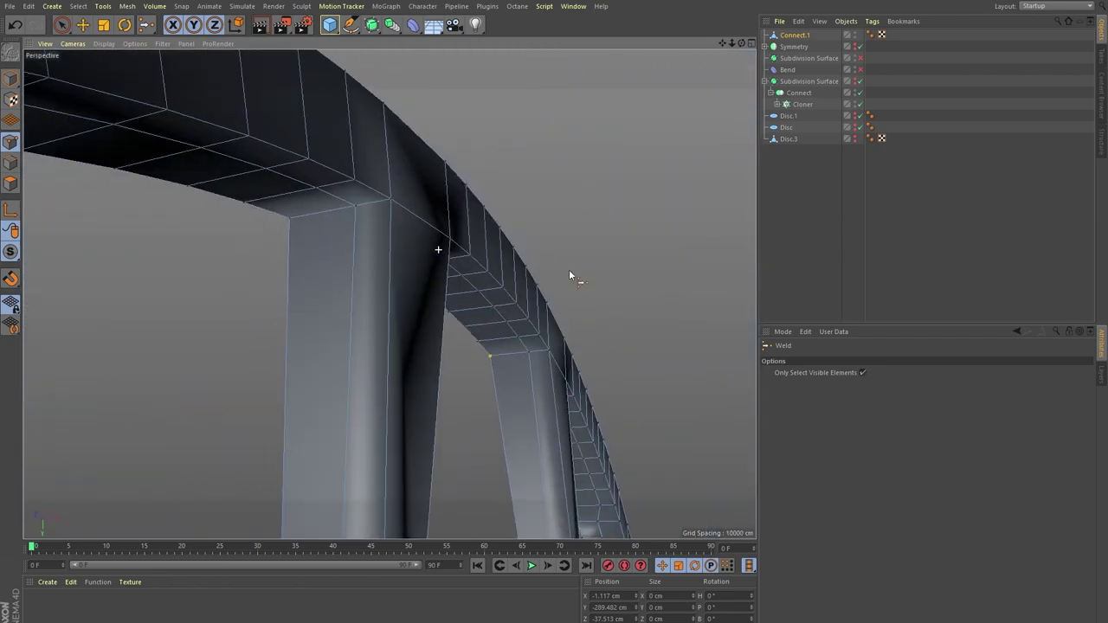
pyautogui.scroll(-2, 458, 182)
pyautogui.scroll(-3, 292, 388)
pyautogui.scroll(-2, 440, 363)
pyautogui.scroll(2, 589, 306)
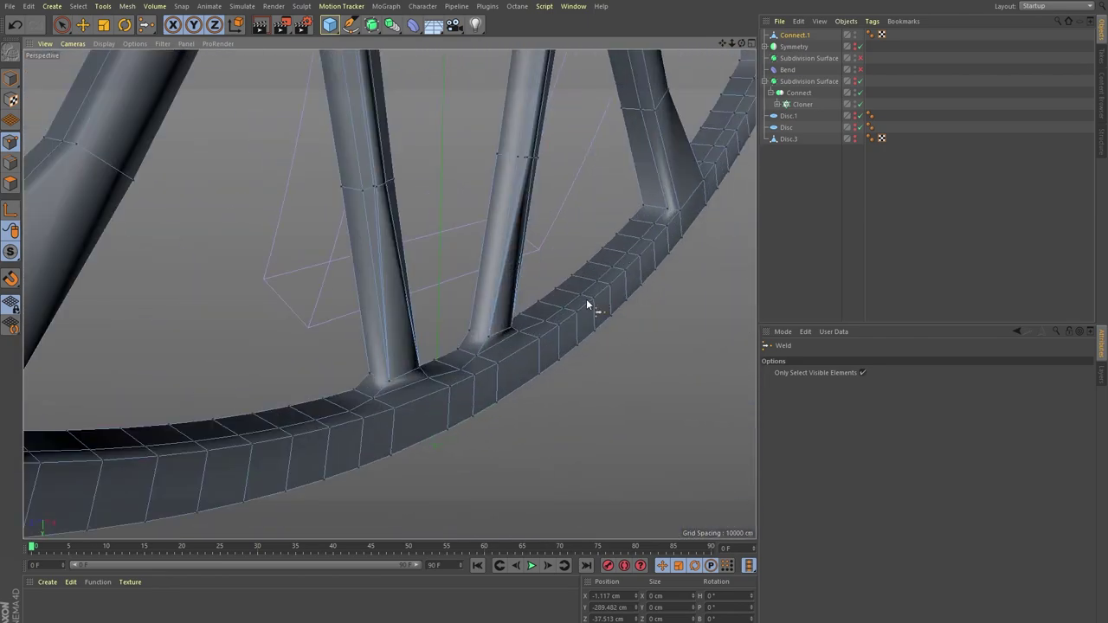
pyautogui.scroll(2, 651, 236)
pyautogui.scroll(3, 529, 302)
pyautogui.scroll(3, 460, 292)
pyautogui.scroll(1, 487, 329)
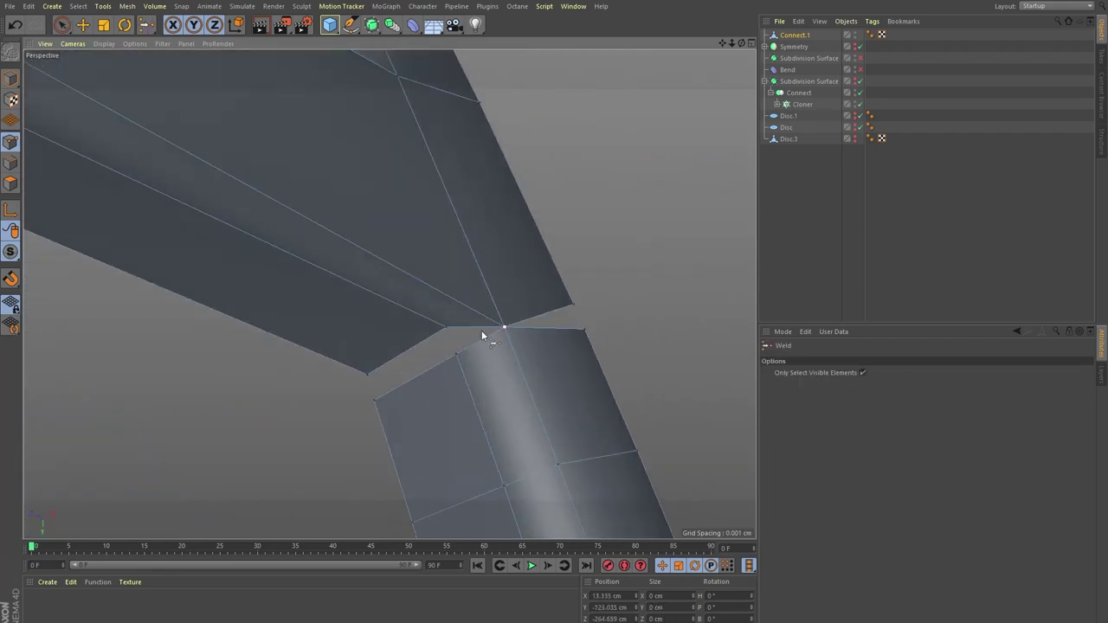
pyautogui.scroll(1, 381, 414)
pyautogui.scroll(-3, 512, 487)
pyautogui.scroll(-3, 423, 304)
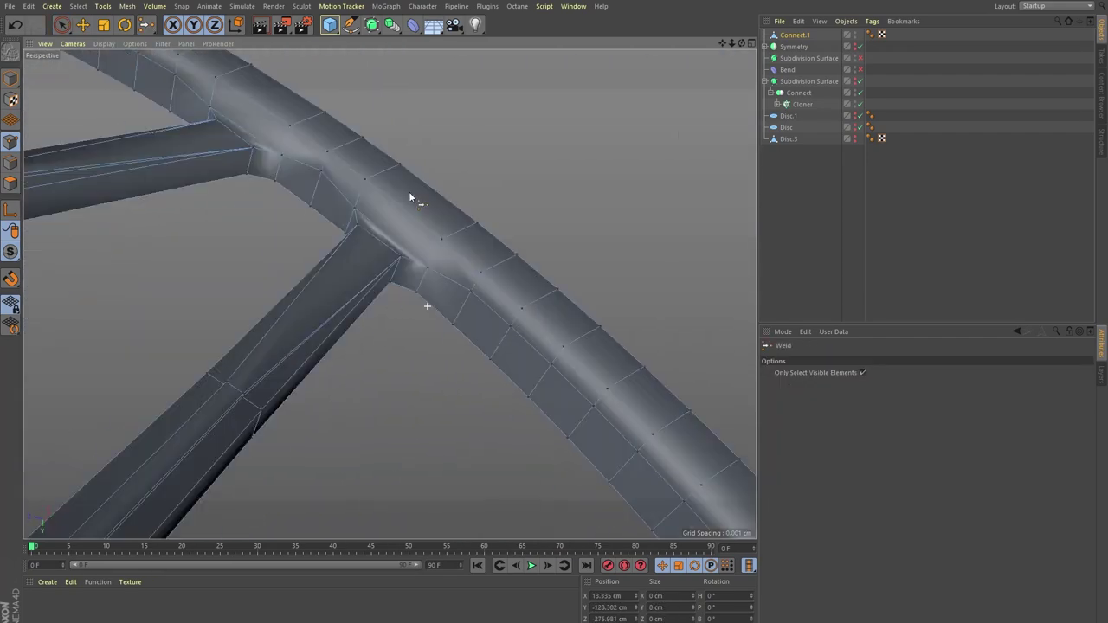
pyautogui.scroll(2, 233, 228)
# - Wrap Connect.1 in a Subdivision Surface to smooth the whole wheel
pyautogui.keyDown('alt'); pyautogui.click(372, 25); pyautogui.keyUp('alt')
pyautogui.scroll(-3, 465, 124)
pyautogui.scroll(-3, 478, 275)
# - Select the welded Connect.1 mesh and close in on a spoke junction
pyautogui.scroll(3, 462, 228)
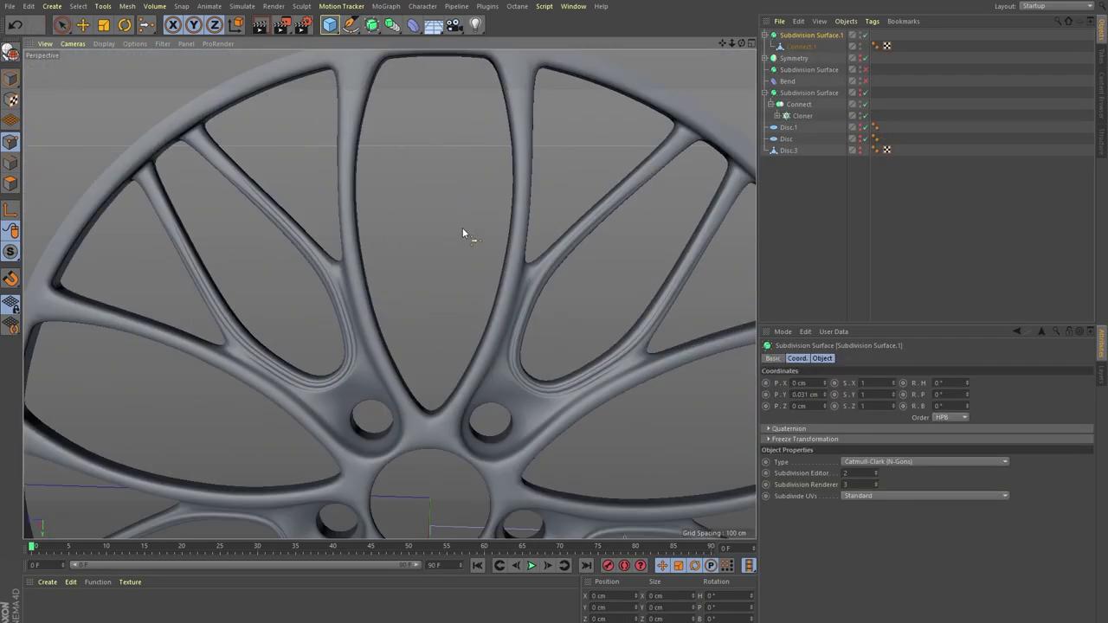
pyautogui.scroll(3, 463, 228)
pyautogui.click(801, 46)
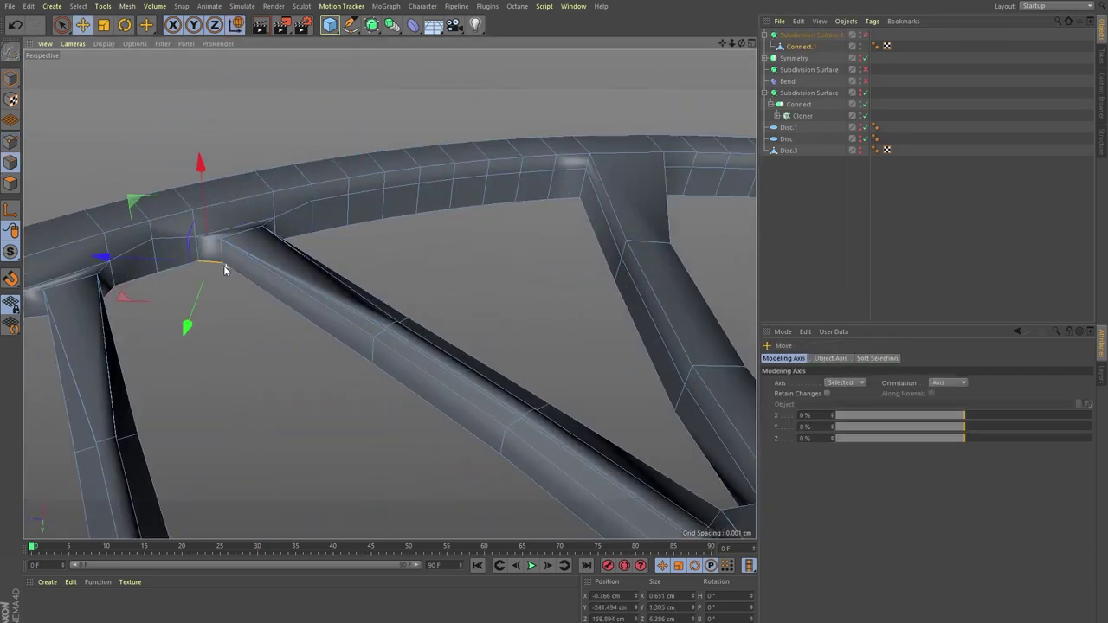
pyautogui.moveTo(224, 269)
pyautogui.keyDown('alt'); pyautogui.mouseDown()
pyautogui.moveTo(210, 265)
pyautogui.moveTo(457, 309)
pyautogui.moveTo(490, 273)
pyautogui.moveTo(630, 306)
pyautogui.mouseUp(); pyautogui.keyUp('alt')
pyautogui.click(799, 45)
pyautogui.keyDown('alt'); pyautogui.moveTo(467, 390); pyautogui.dragTo(512, 441); pyautogui.keyUp('alt')
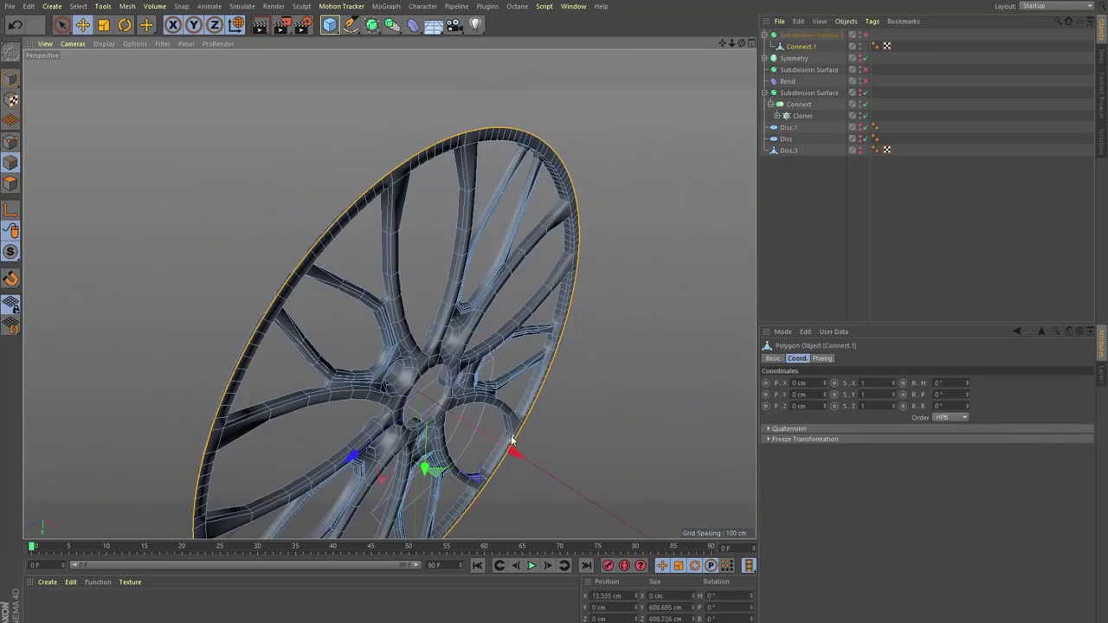
pyautogui.keyDown('alt'); pyautogui.moveTo(654, 305); pyautogui.dragTo(474, 288); pyautogui.keyUp('alt')
pyautogui.moveTo(567, 341)
pyautogui.keyDown('alt'); pyautogui.mouseDown()
pyautogui.moveTo(586, 404)
pyautogui.moveTo(696, 112)
pyautogui.mouseUp(); pyautogui.keyUp('alt')
# - Cut a new edge loop close to the spoke-rim junction with Loop/Path Cut
pyautogui.press('k')
pyautogui.press('l')
pyautogui.scroll(5, 427, 147)
pyautogui.keyDown('alt'); pyautogui.moveTo(432, 111); pyautogui.dragTo(445, 265); pyautogui.keyUp('alt')
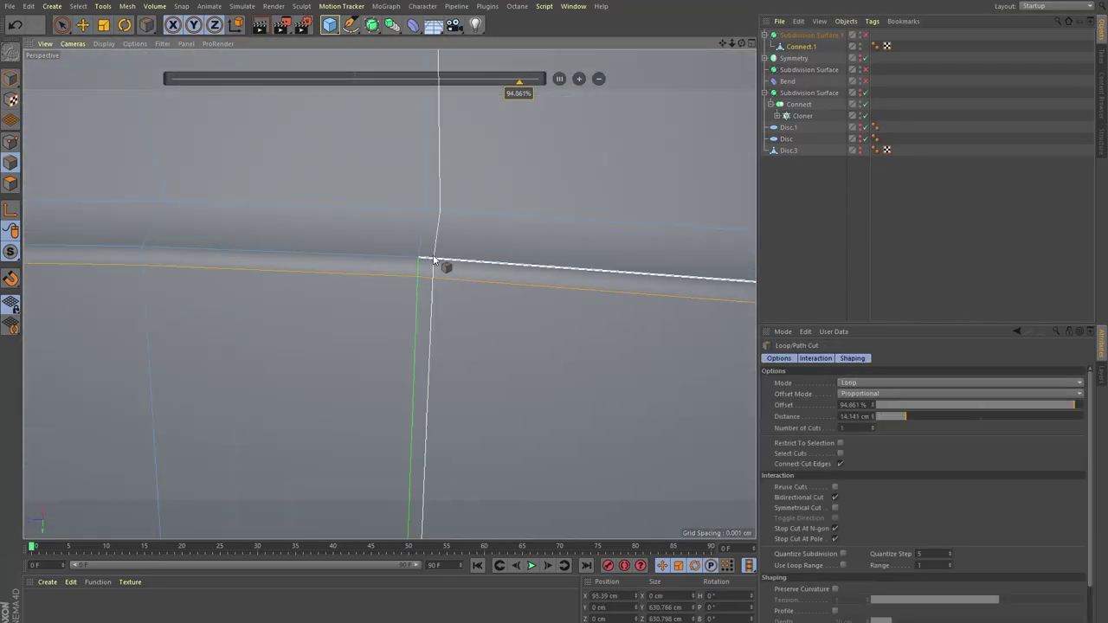
pyautogui.scroll(-5, 490, 255)
pyautogui.scroll(-5, 433, 389)
pyautogui.scroll(5, 486, 270)
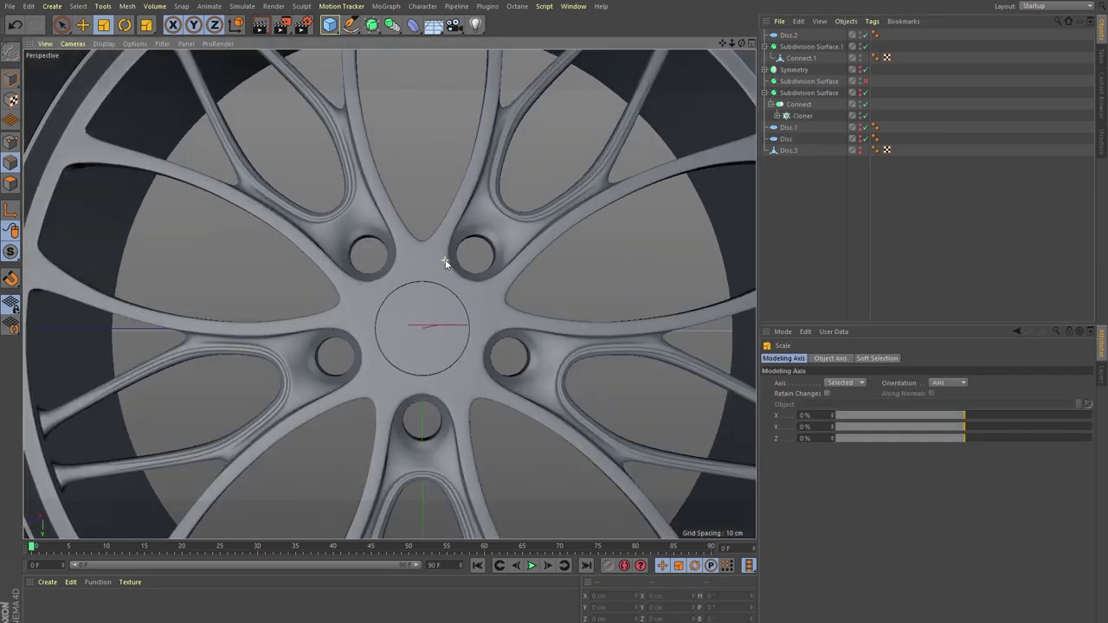
# - Add a tube, delete the unneeded Symmetry.2, and pull the cloned tubes inward into the lug holes
pyautogui.click(329, 24)
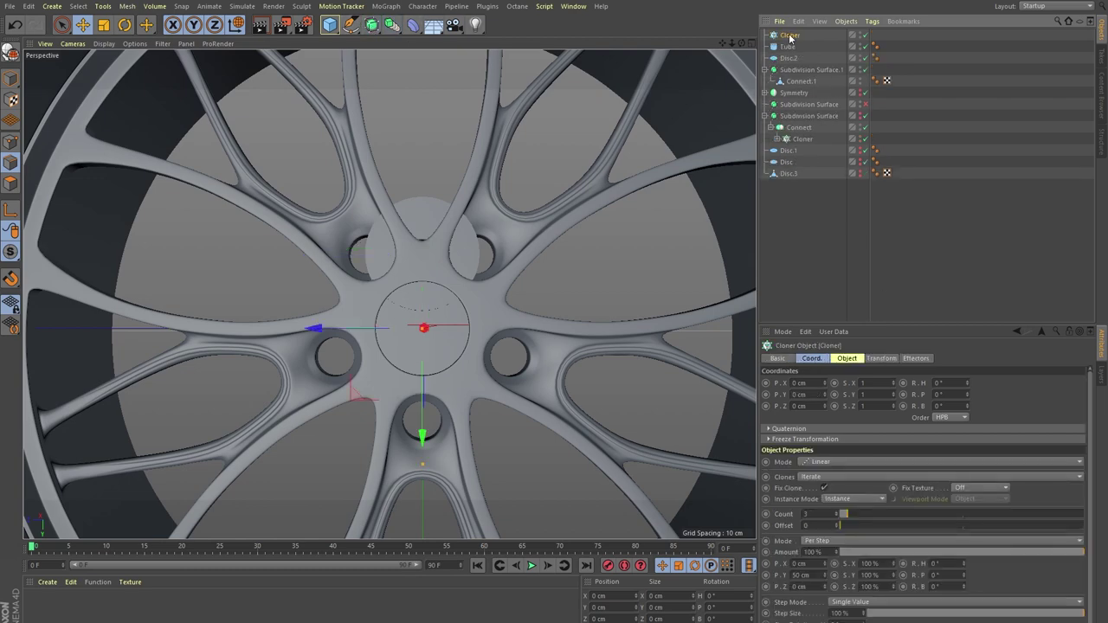
pyautogui.keyDown('ctrl'); pyautogui.click(783, 46); pyautogui.keyUp('ctrl')
pyautogui.press('Delete')
pyautogui.click(791, 34)
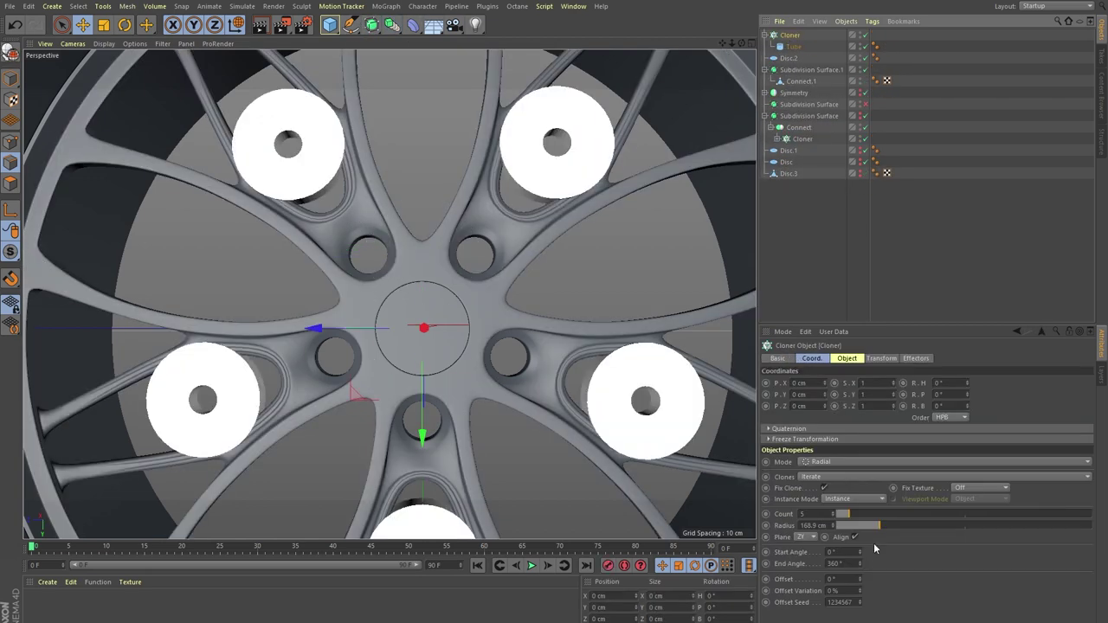
pyautogui.moveTo(862, 525); pyautogui.dragTo(853, 531)
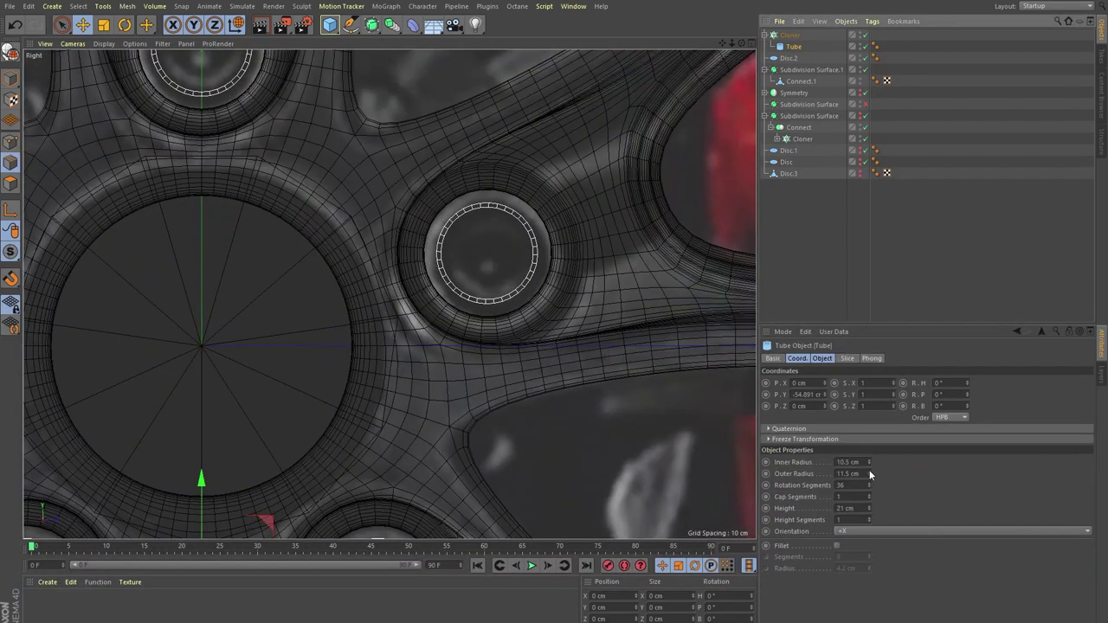
# - Frame the lug tubes in the perspective view and smooth them with a Subdivision Surface
pyautogui.middleClick(313, 219)
pyautogui.middleClick(313, 219)
pyautogui.scroll(3, 422, 387)
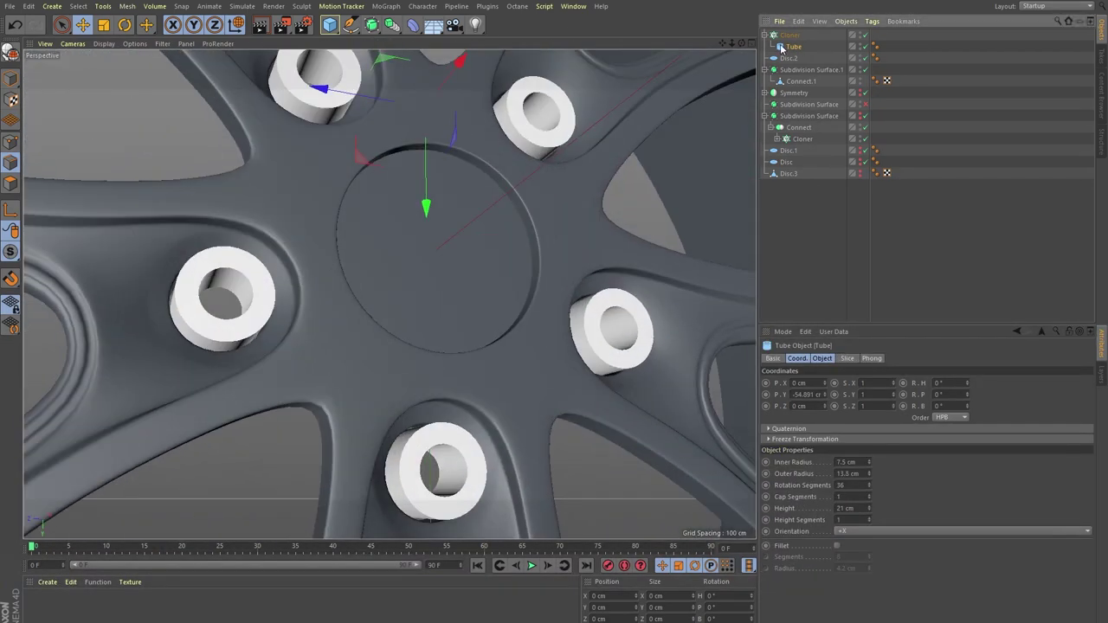
pyautogui.scroll(3, 438, 274)
pyautogui.press('o')
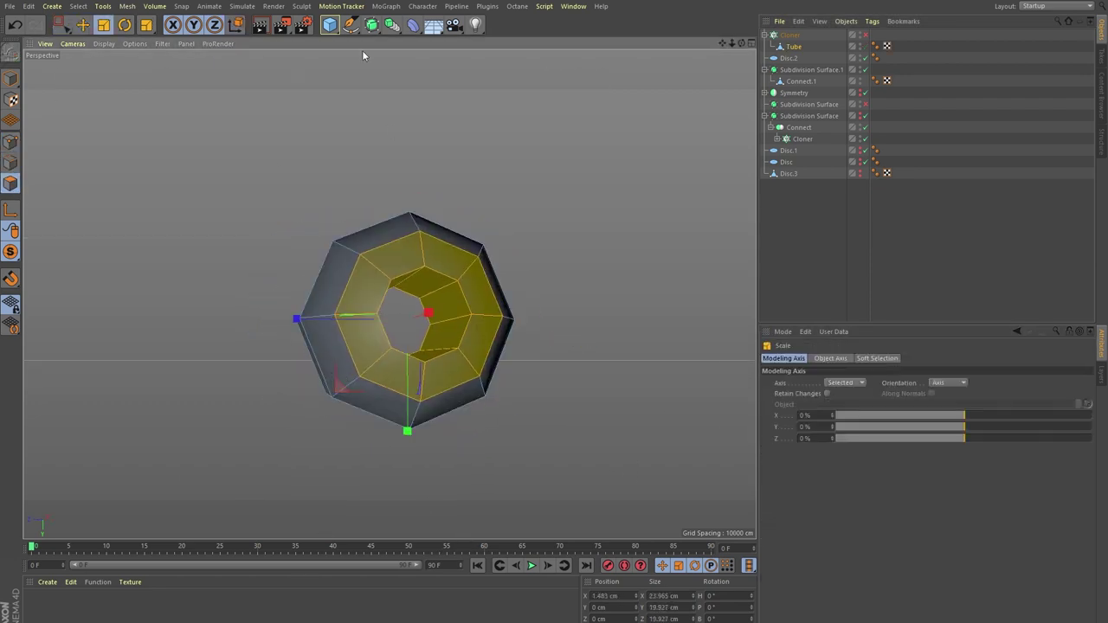
pyautogui.keyDown('alt'); pyautogui.click(371, 25); pyautogui.keyUp('alt')
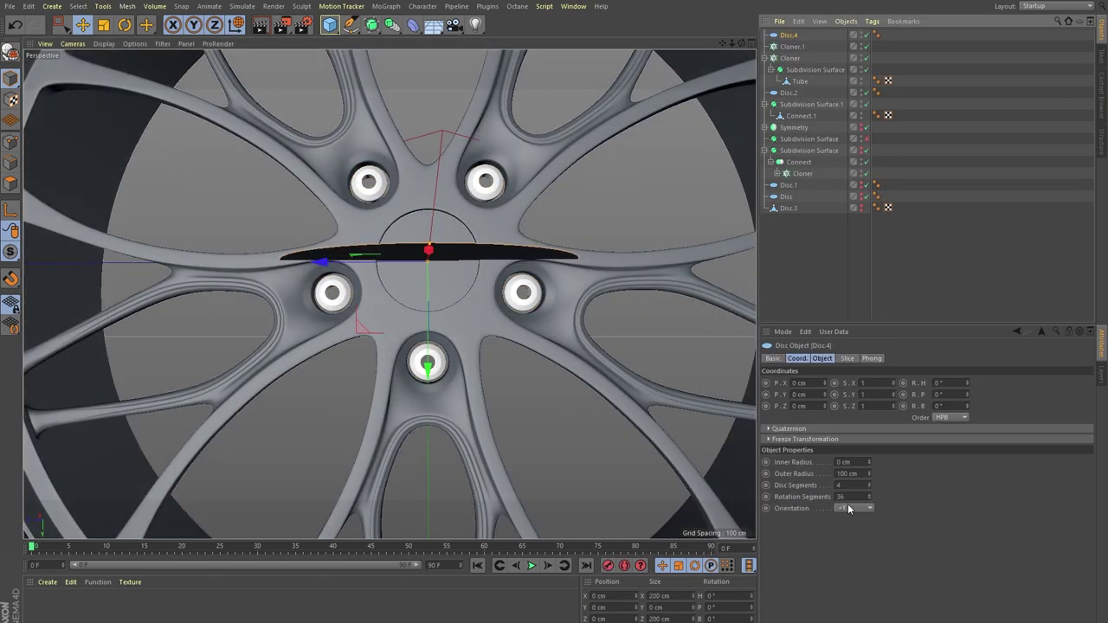
# - Nest Disc.4 under Cloner.1 and view the finished wheel from an angle
pyautogui.moveTo(788, 35); pyautogui.dragTo(792, 46)
pyautogui.keyDown('alt'); pyautogui.moveTo(259, 260); pyautogui.dragTo(51, 232); pyautogui.keyUp('alt')
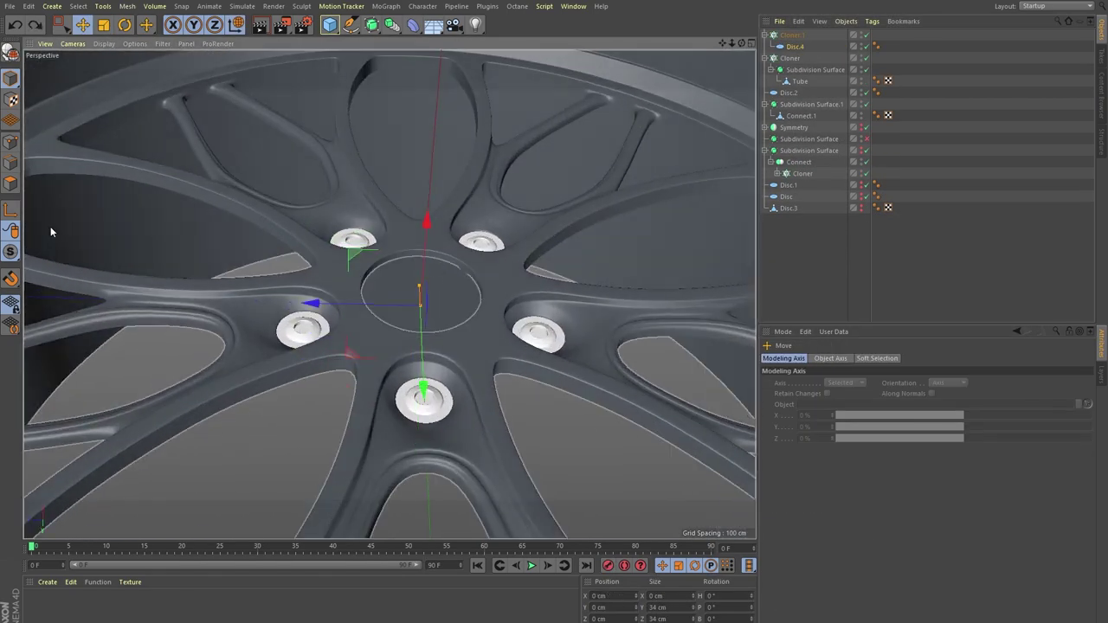